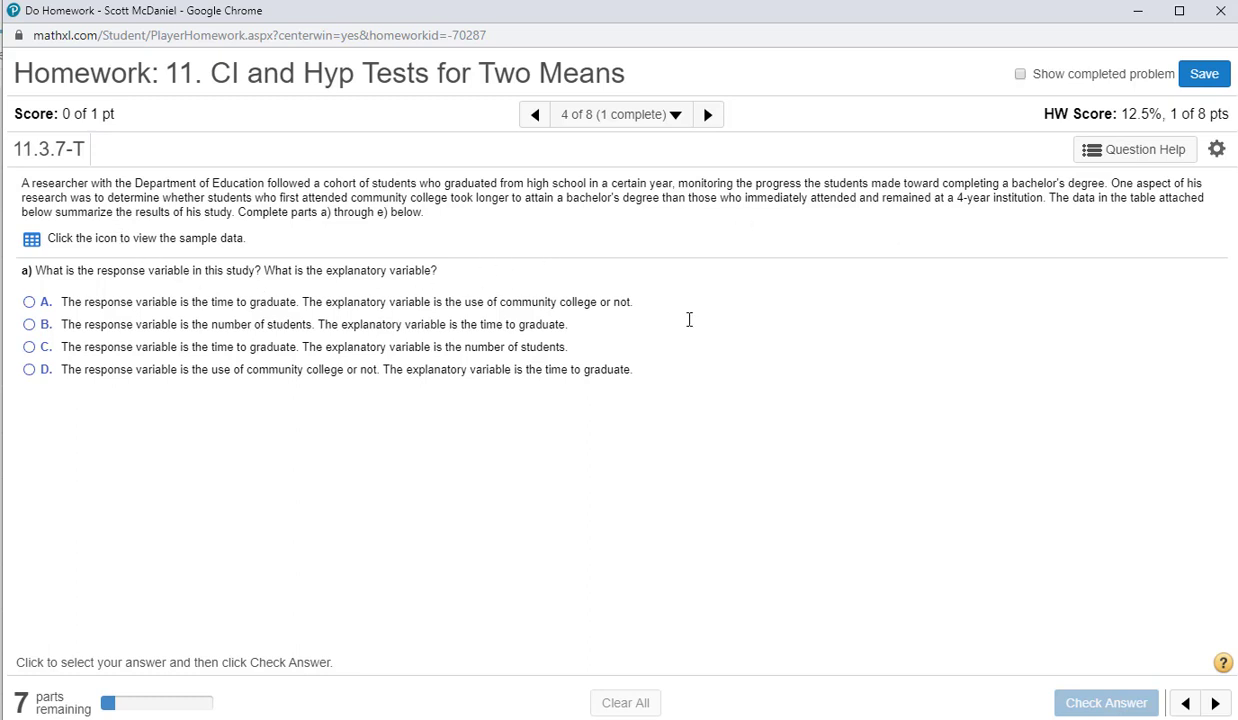
- Zoom the MathXL homework page to 110% for readability
key("ctrl+plus")
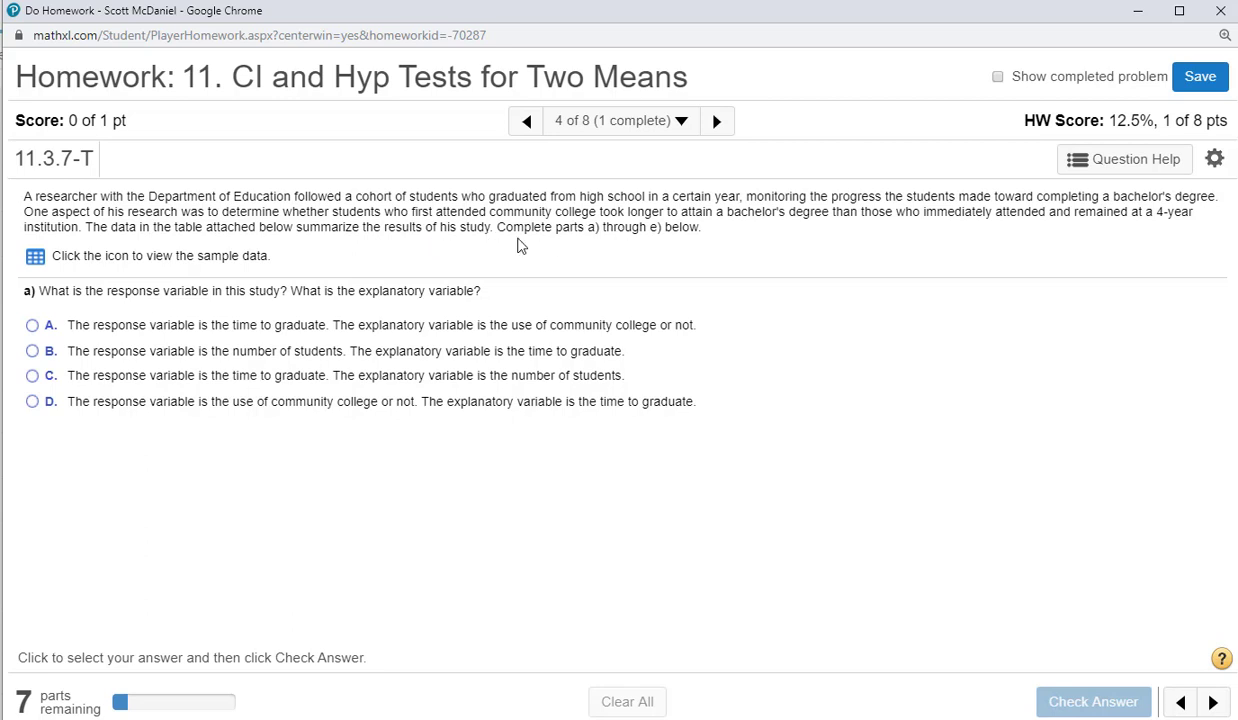
left_click(36, 258)
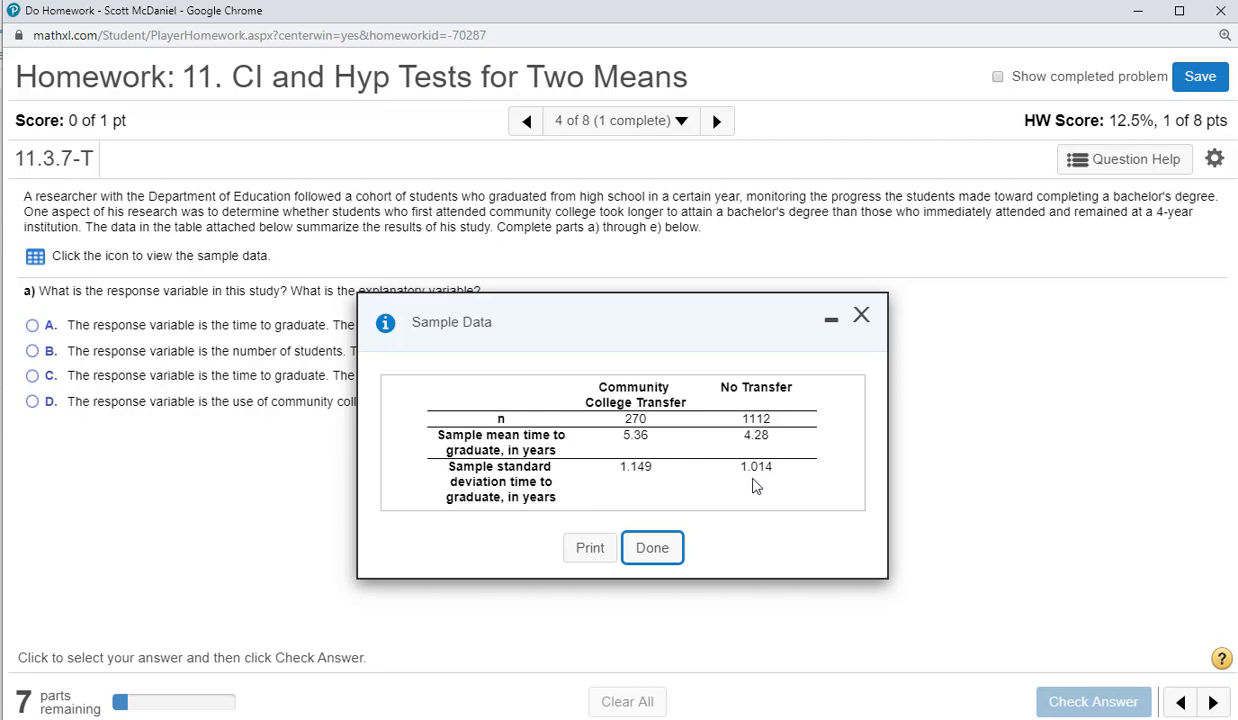
- Close the sample data and answer part a) with time to graduate as the response (option A)
left_click(651, 549)
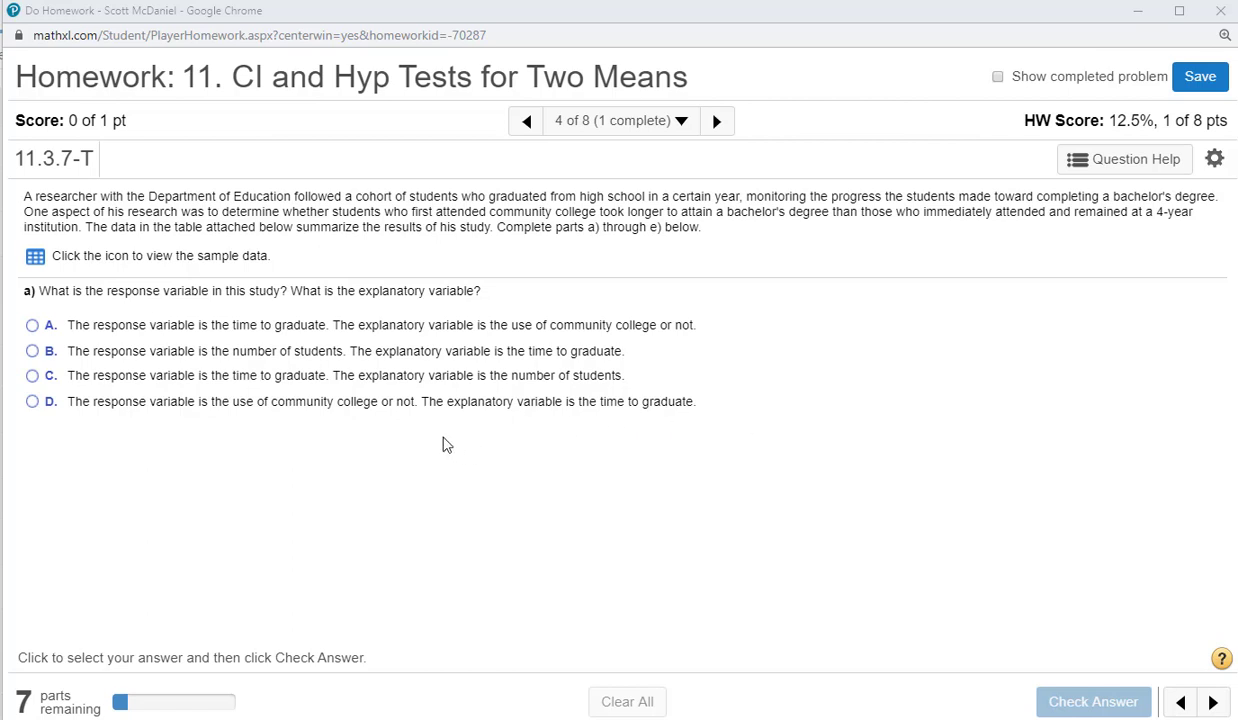
left_click(32, 325)
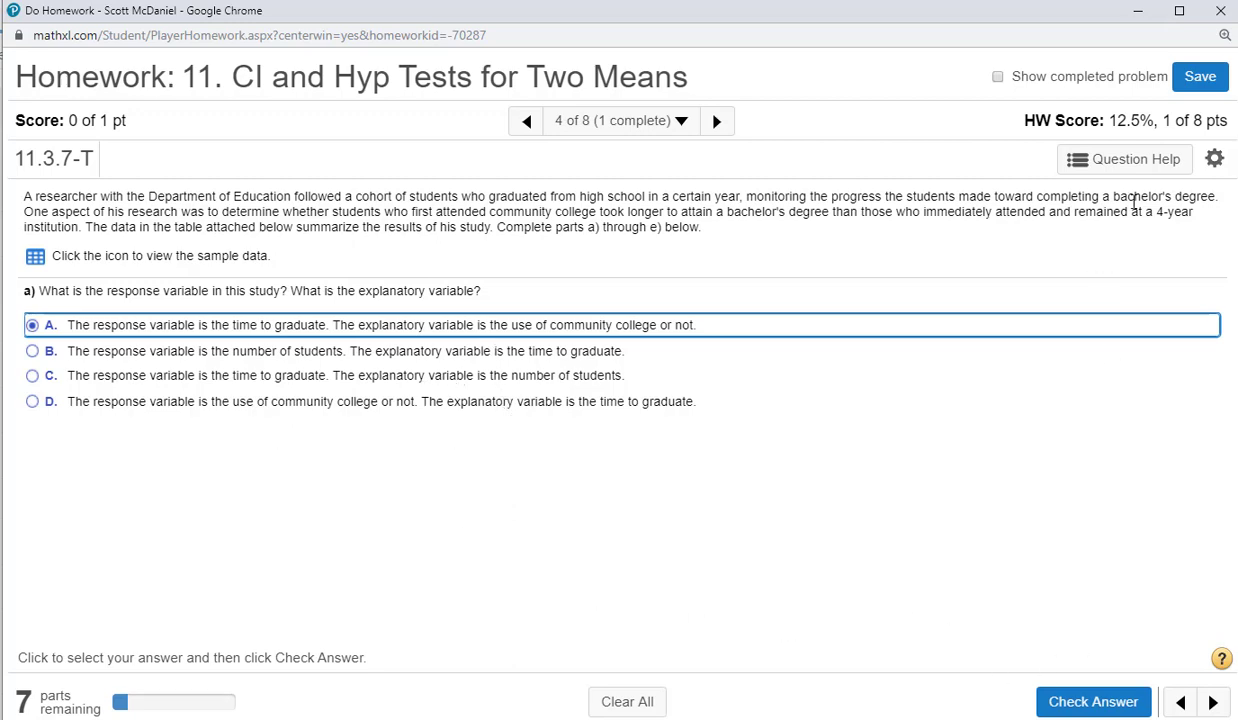
left_click(1093, 701)
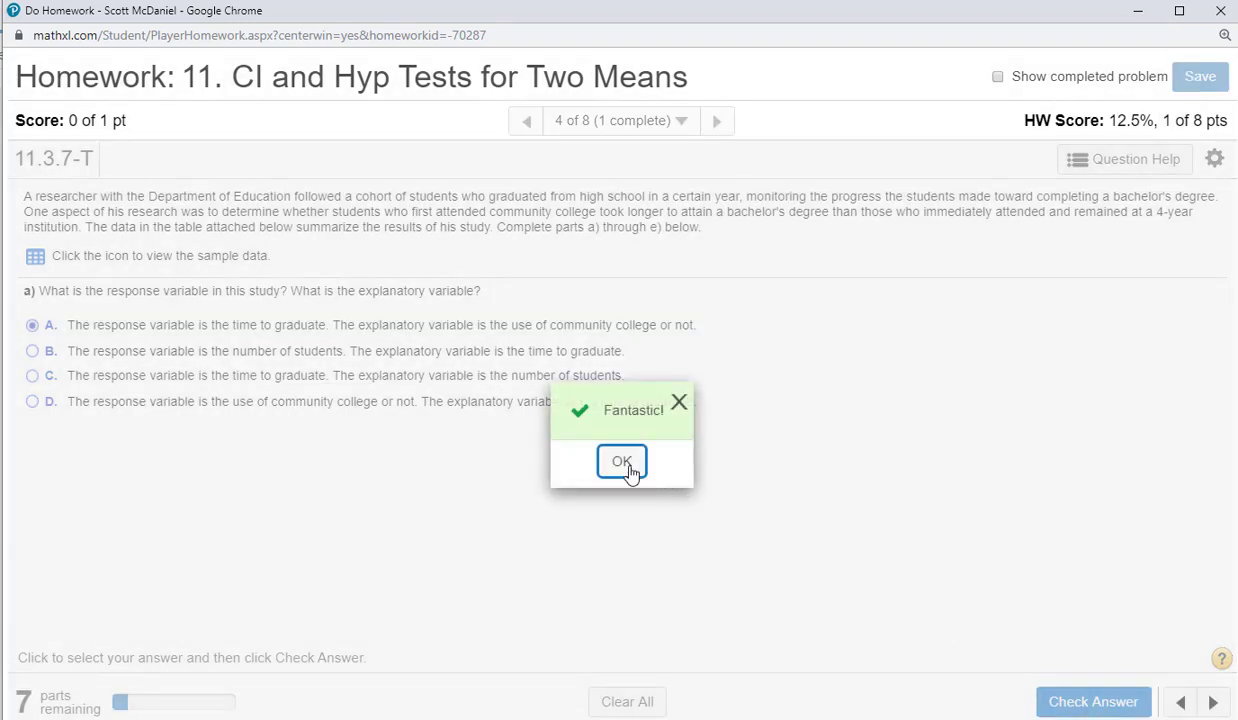
left_click(622, 462)
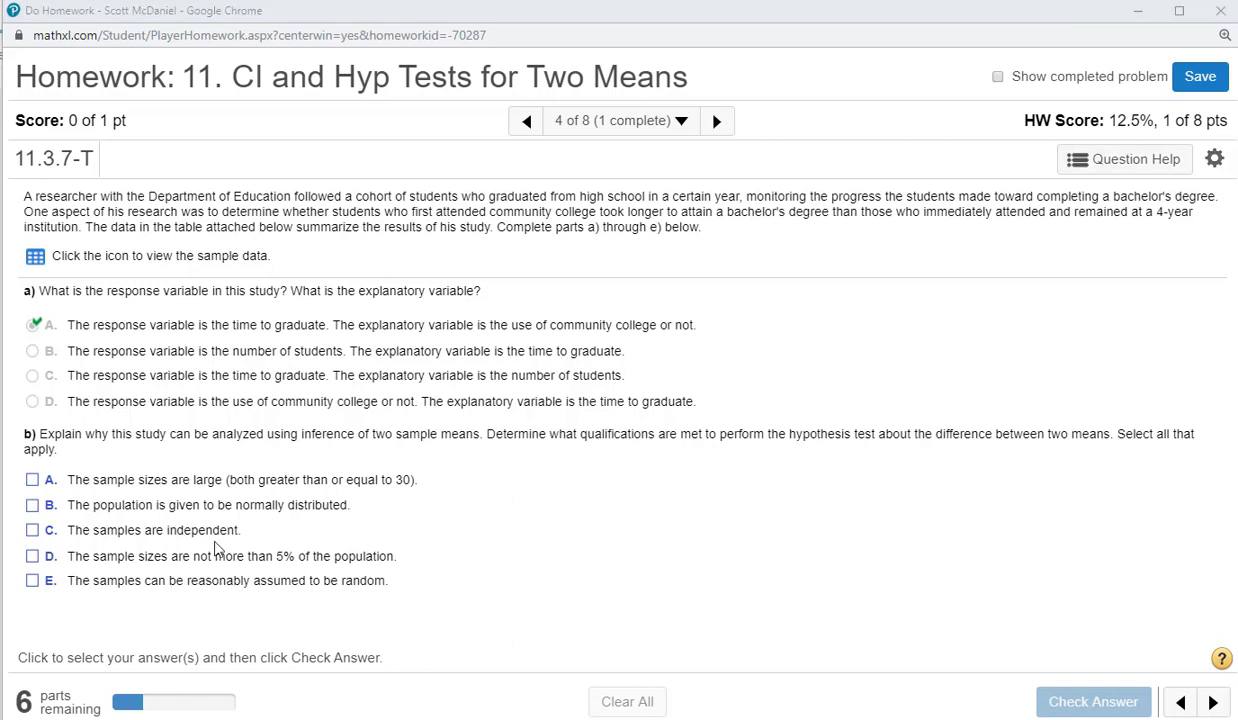
- Check conditions A, C, D and E for part b) and submit them
left_click(33, 531)
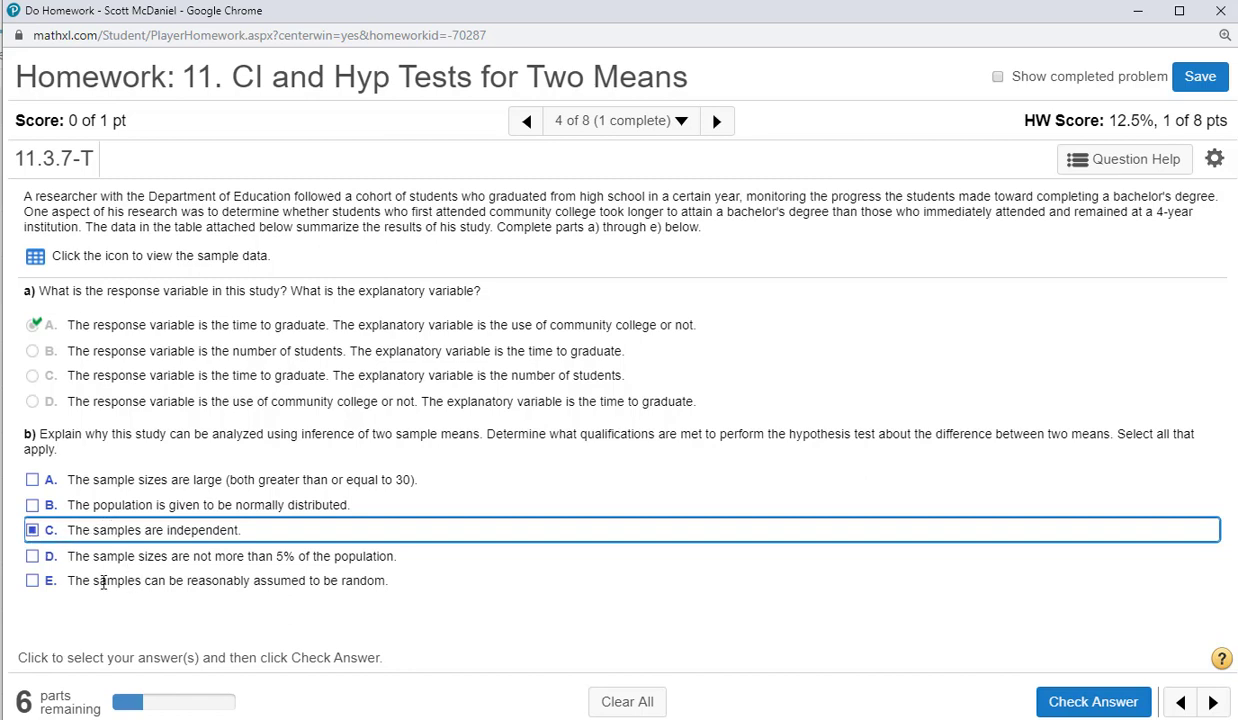
left_click(33, 581)
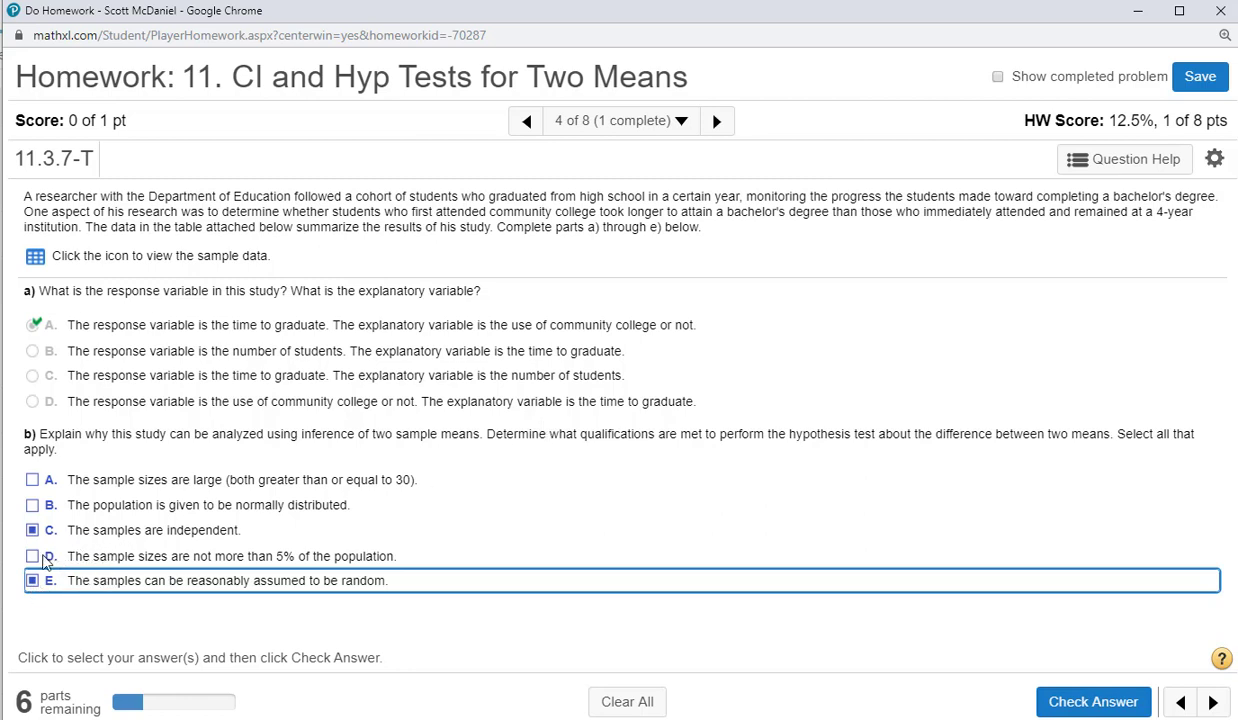
left_click(33, 556)
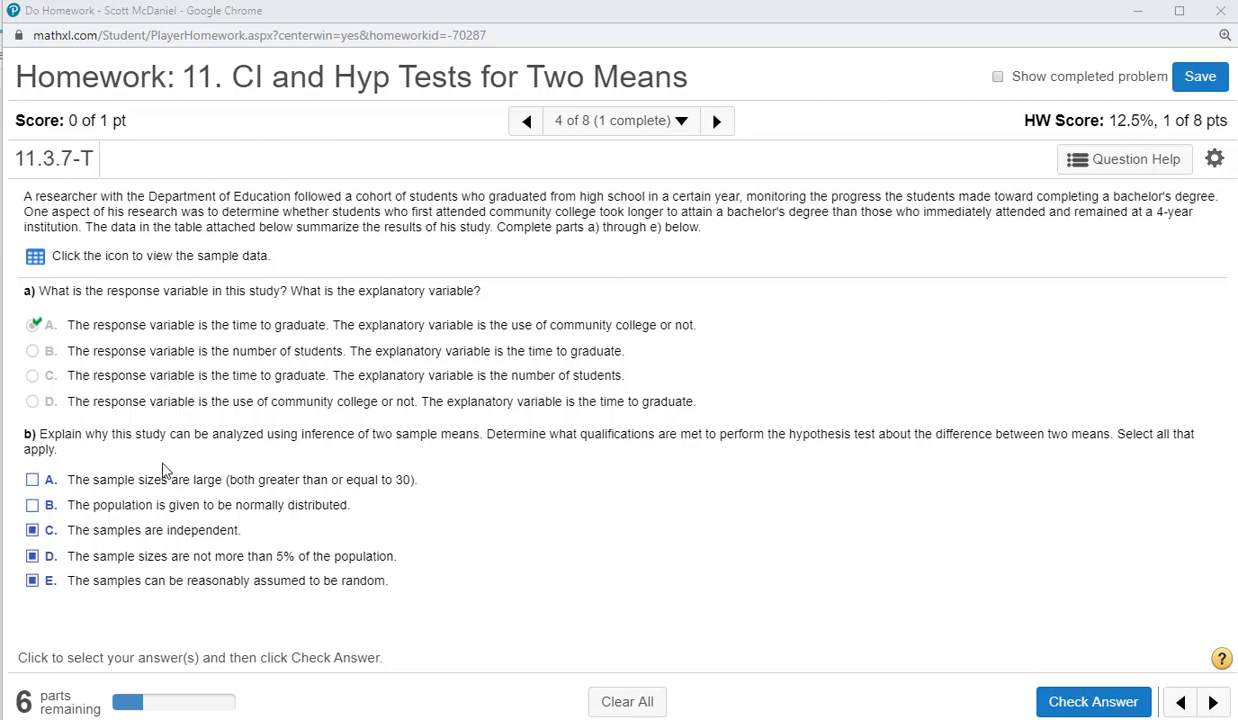
left_click(33, 481)
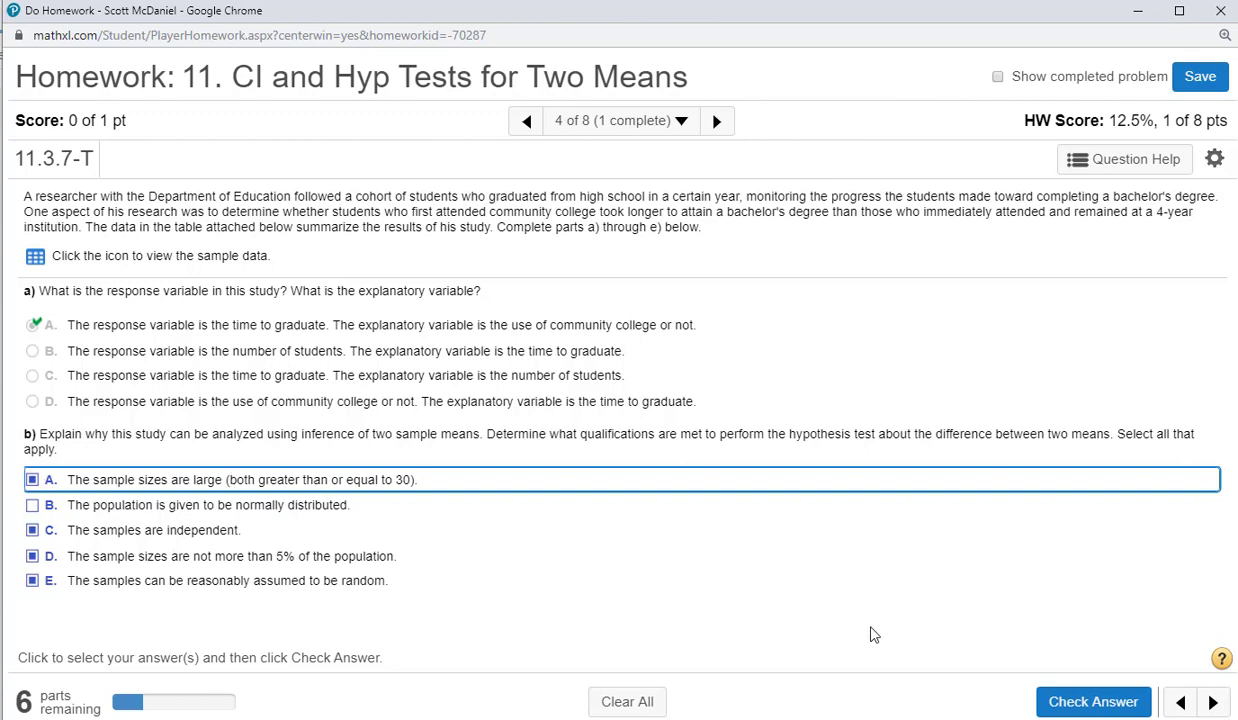
left_click(1093, 701)
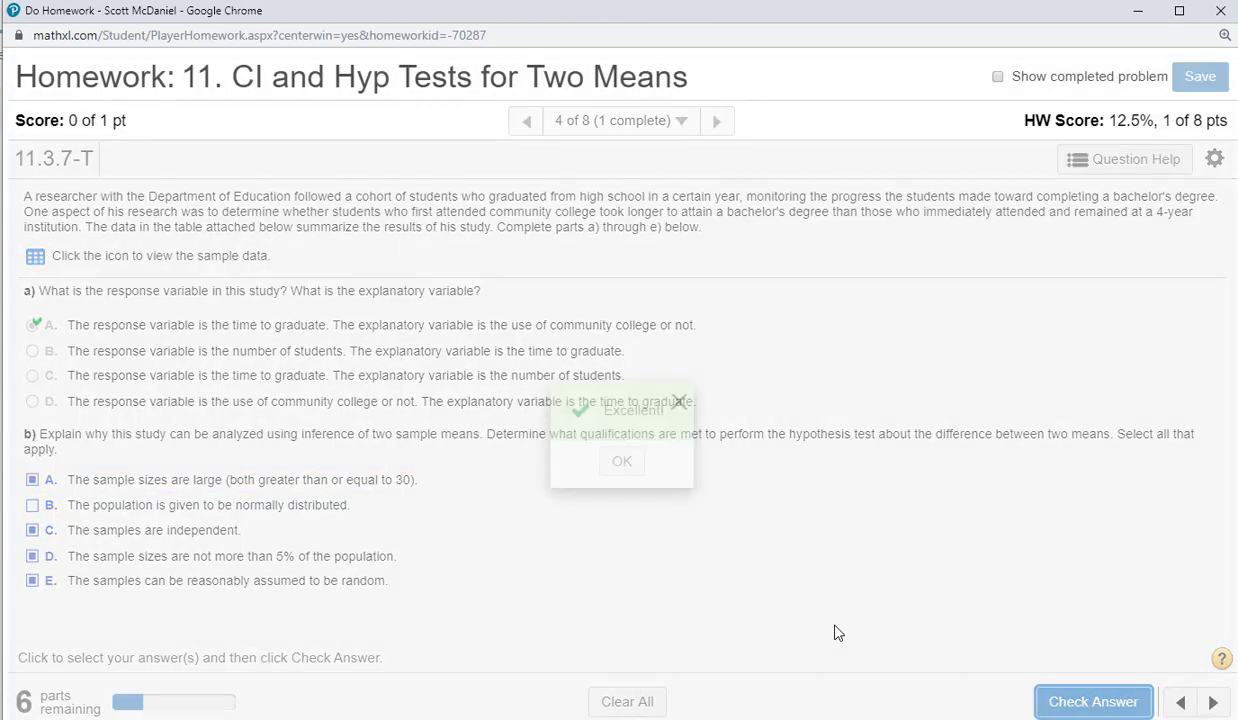
left_click(621, 462)
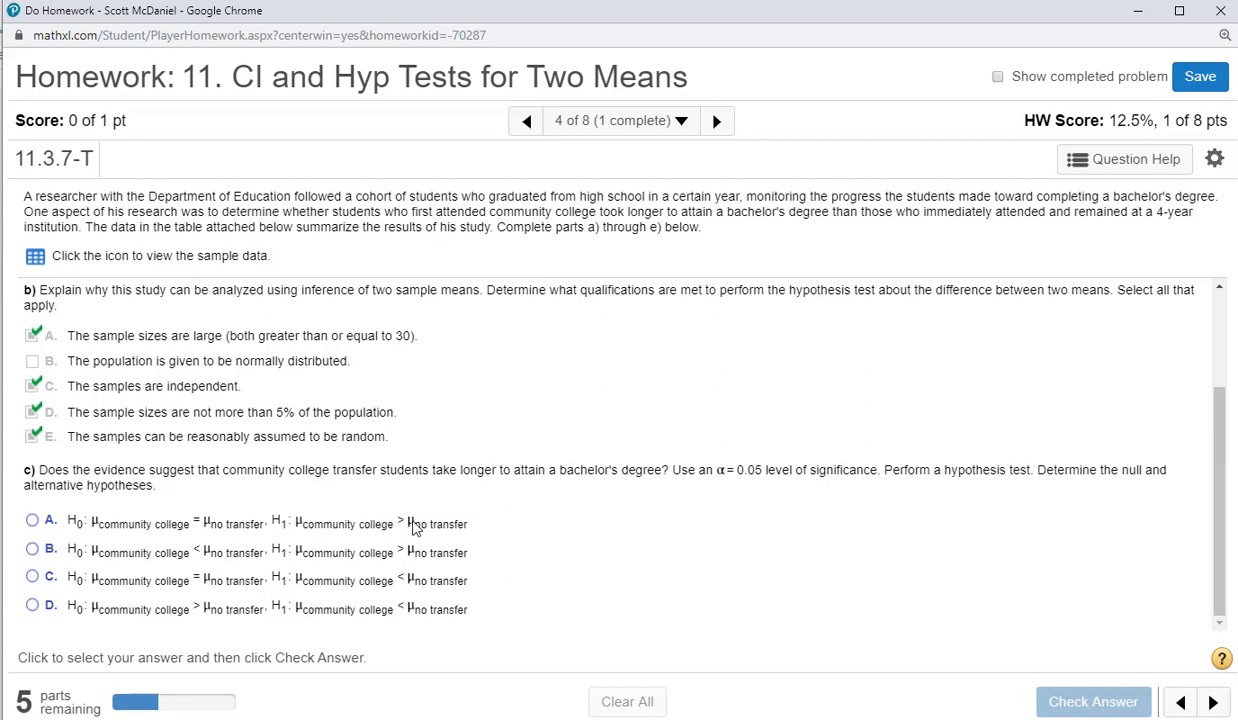
- Choose the right-tailed alternative hypothesis, option A, for part c) and submit it
left_click(34, 512)
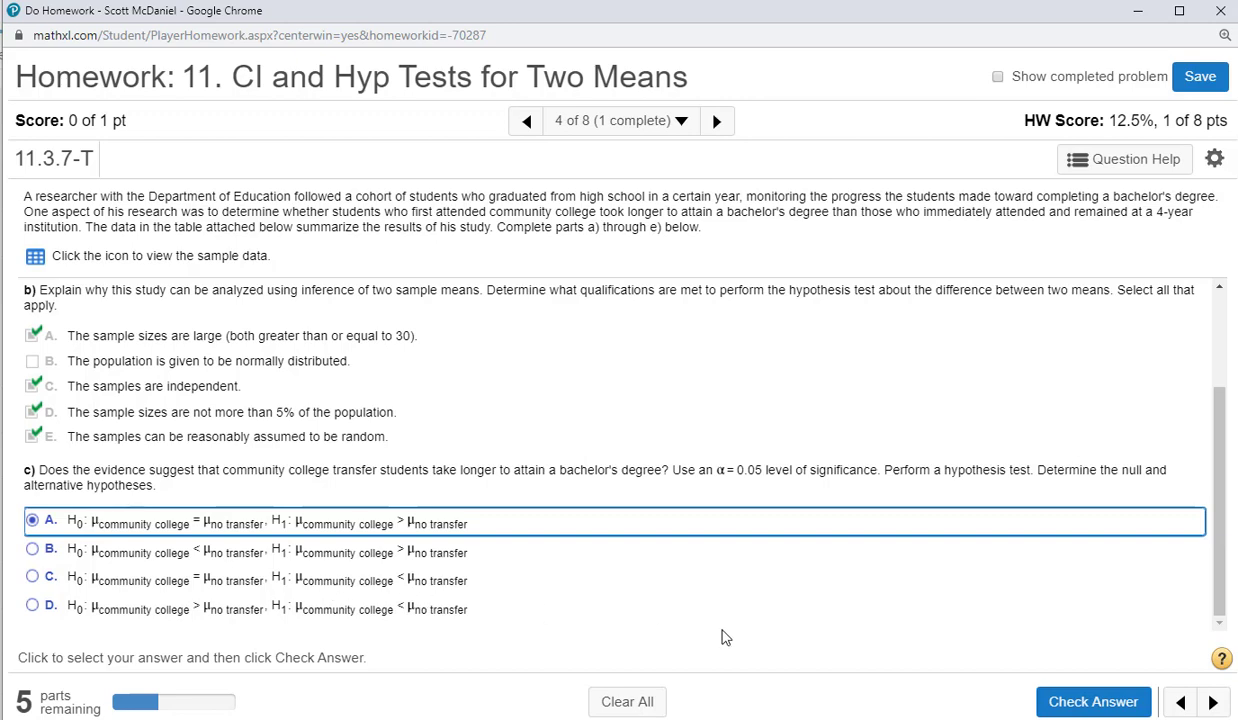
left_click(1085, 705)
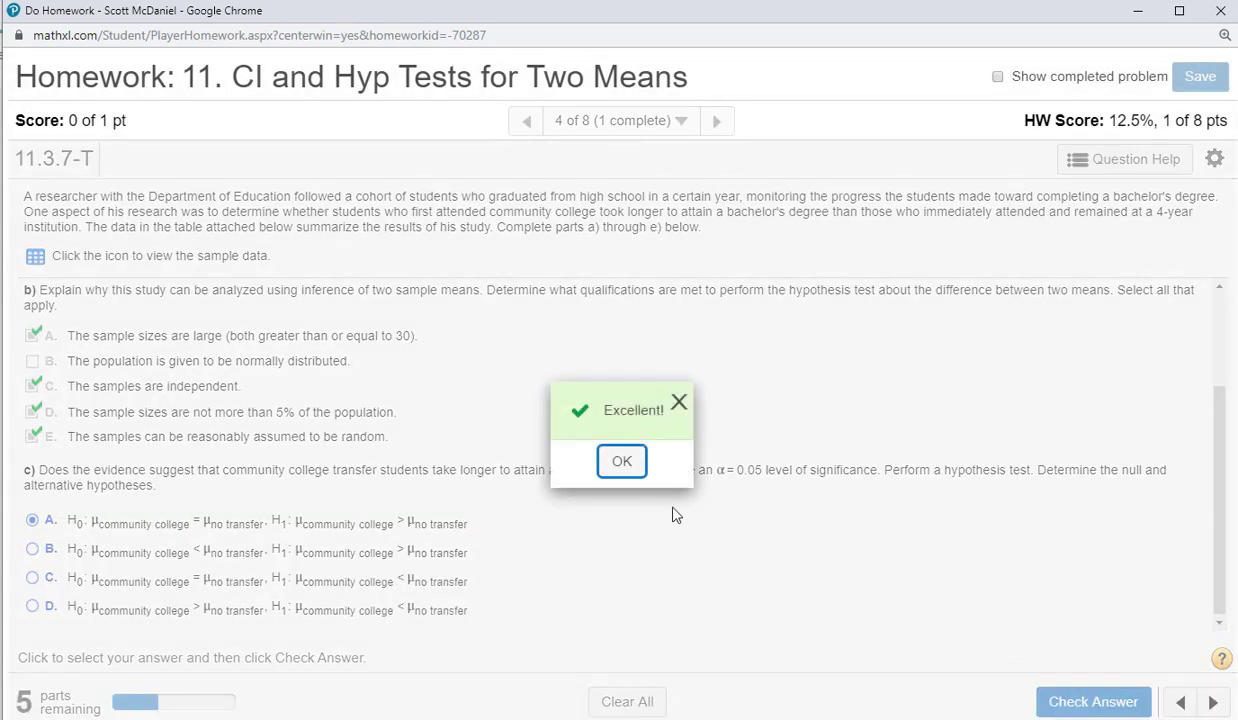
left_click(628, 472)
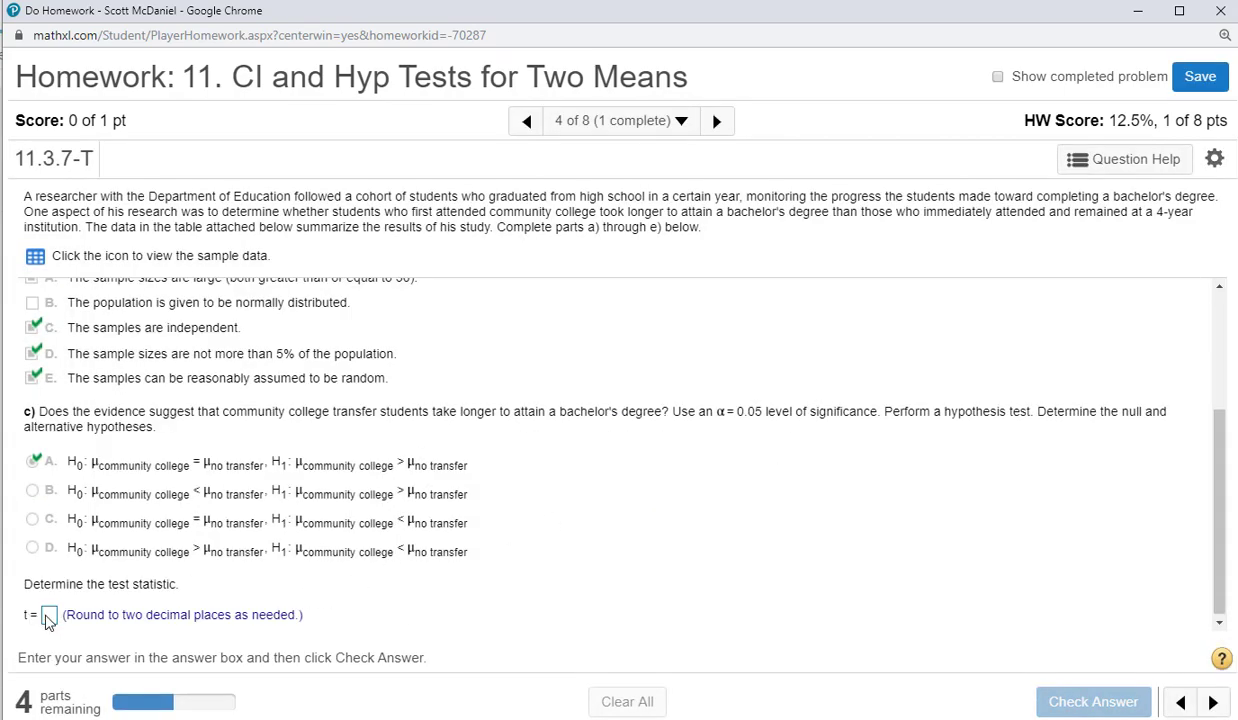
- Reopen the sample data table at the top-left and bring TI-SmartView CE forward
left_click(37, 259)
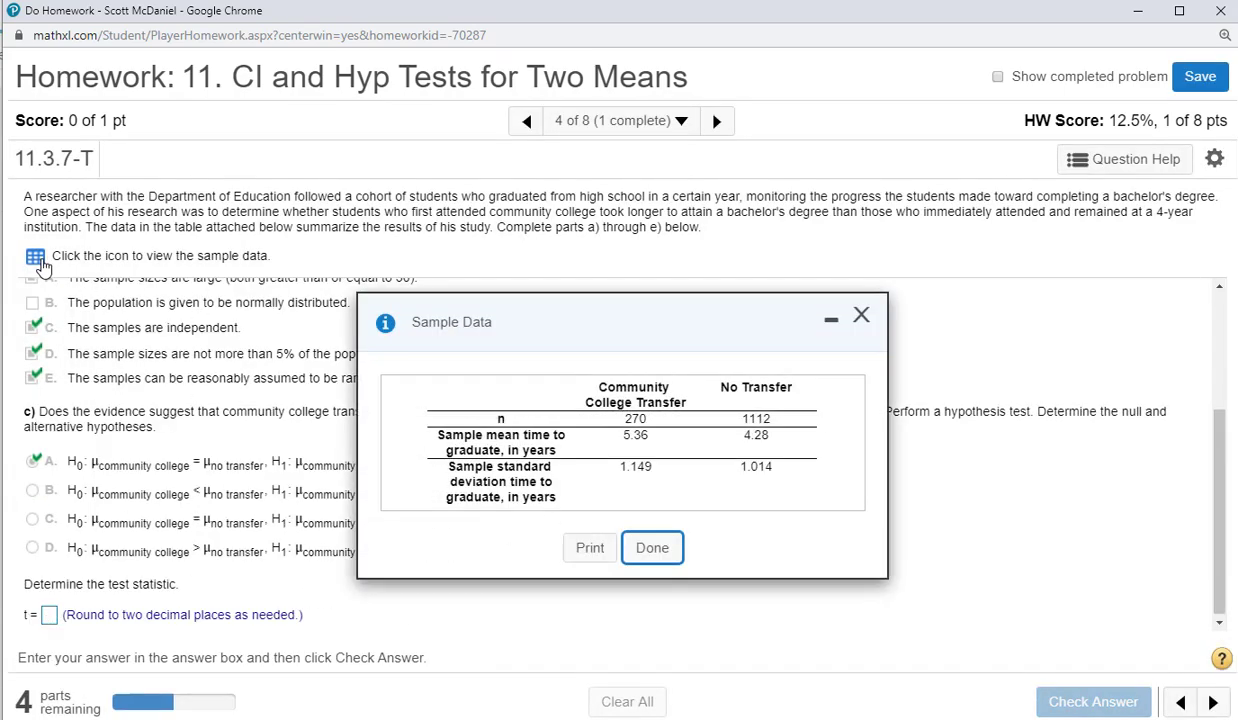
left_click_drag(549, 305, 238, 155)
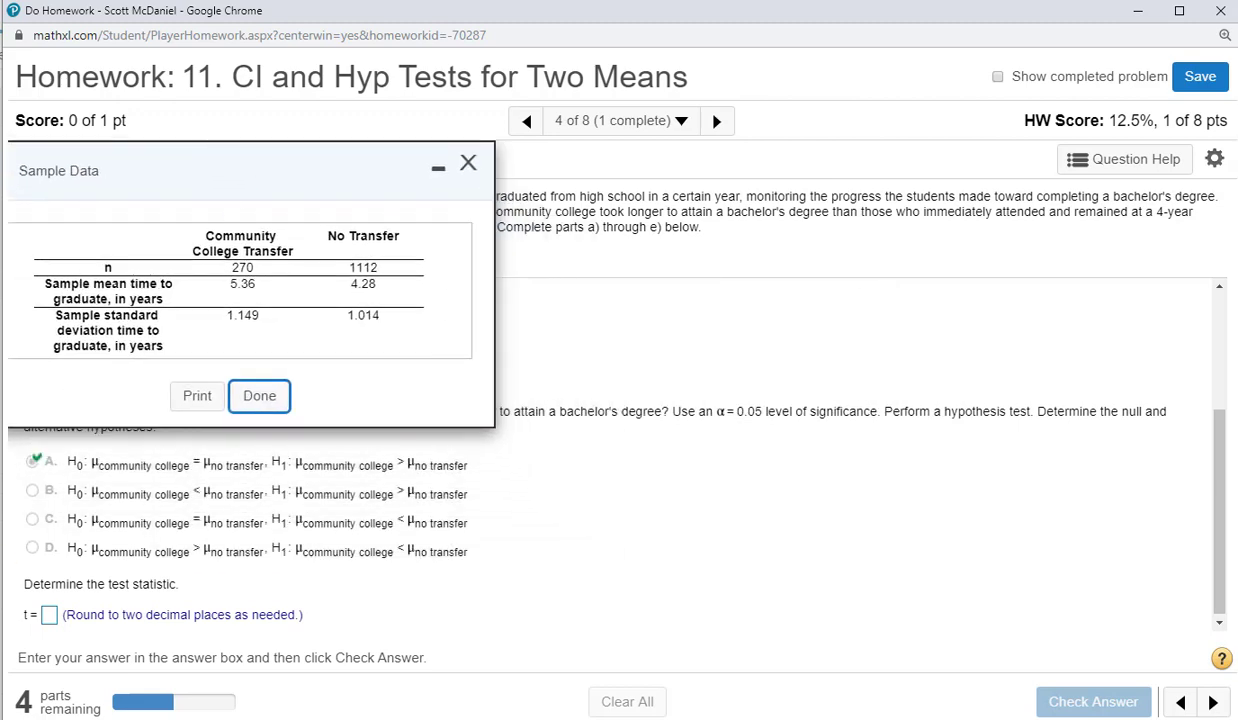
key("alt+Tab")
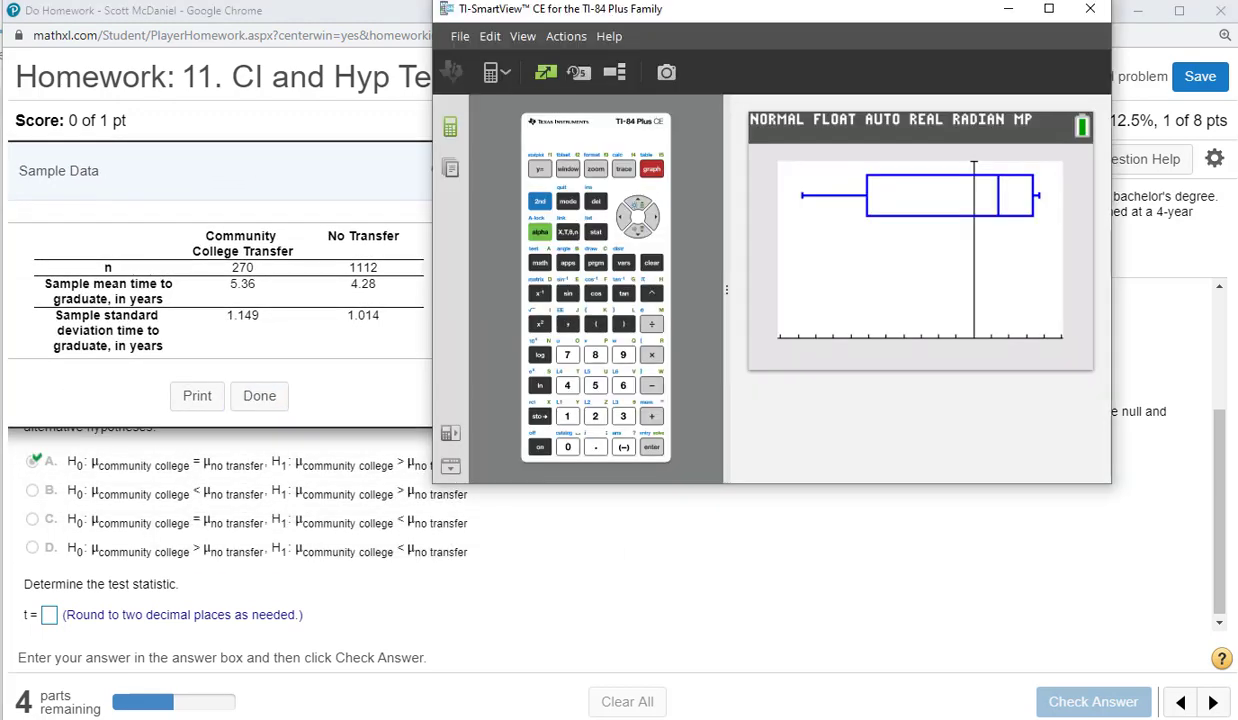
- Clear the calculator, enlarge its window, and open 2-SampTTest with Stats input
left_click(648, 263)
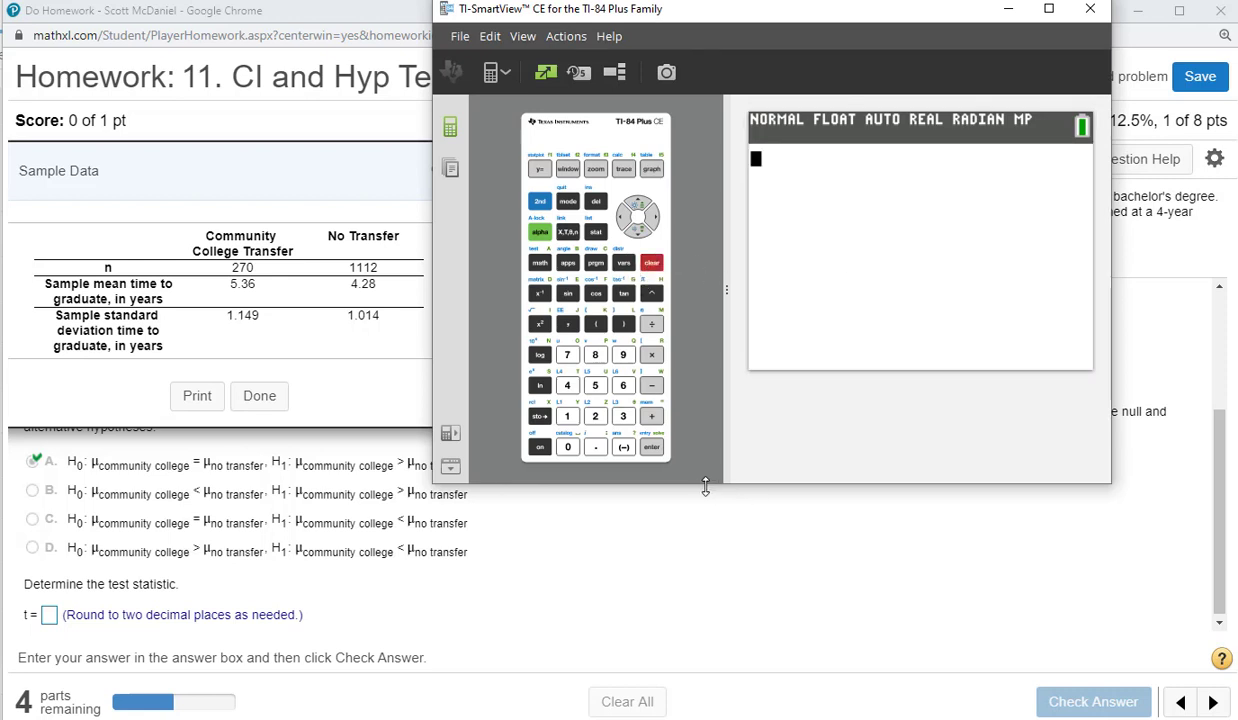
left_click_drag(705, 487, 705, 668)
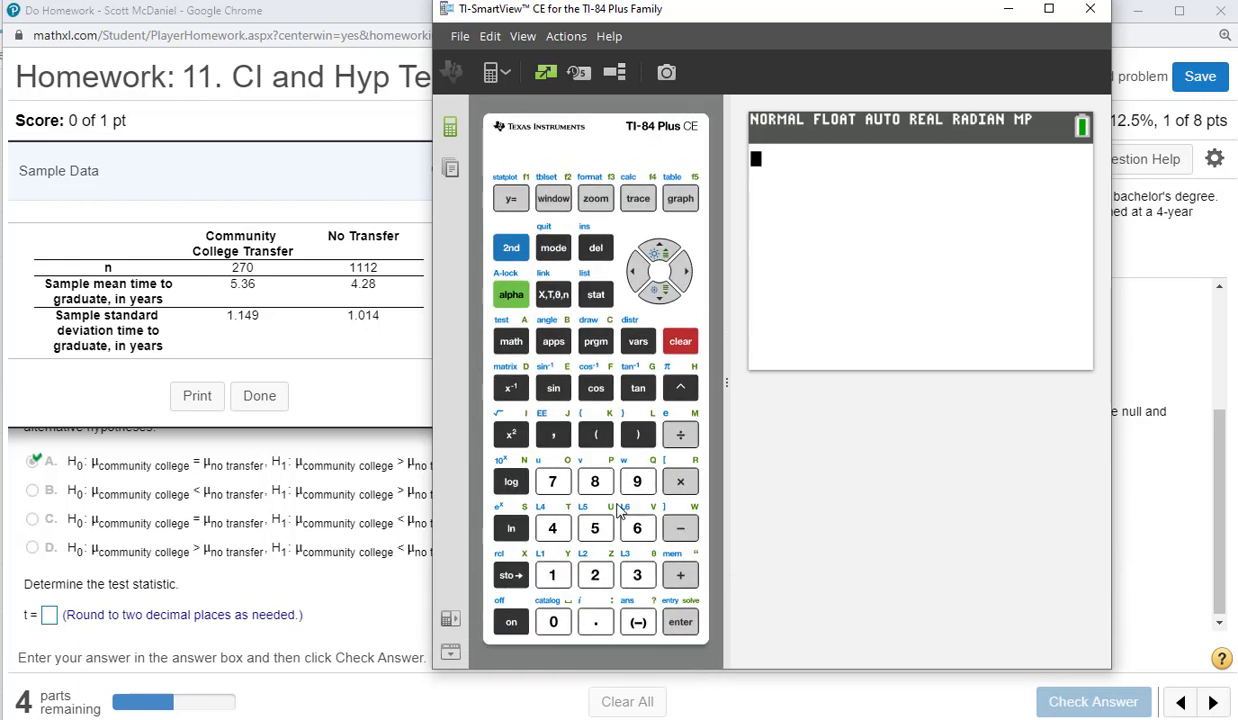
left_click(592, 293)
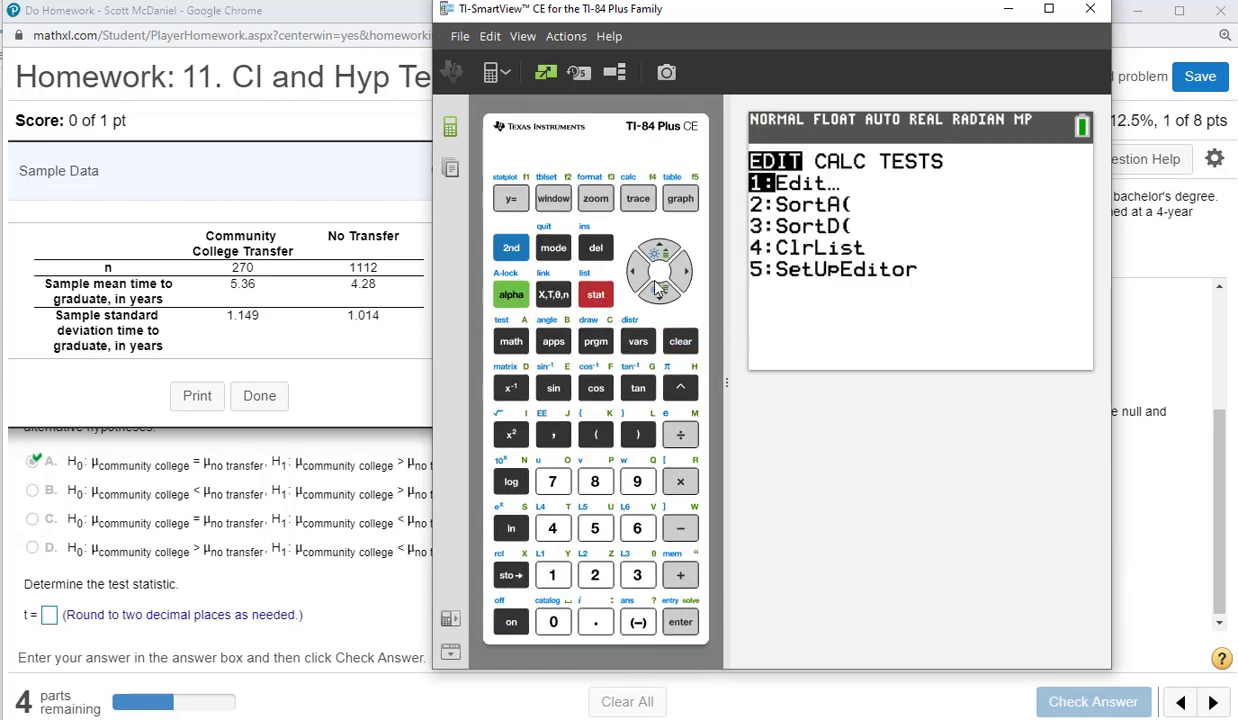
left_click(631, 272)
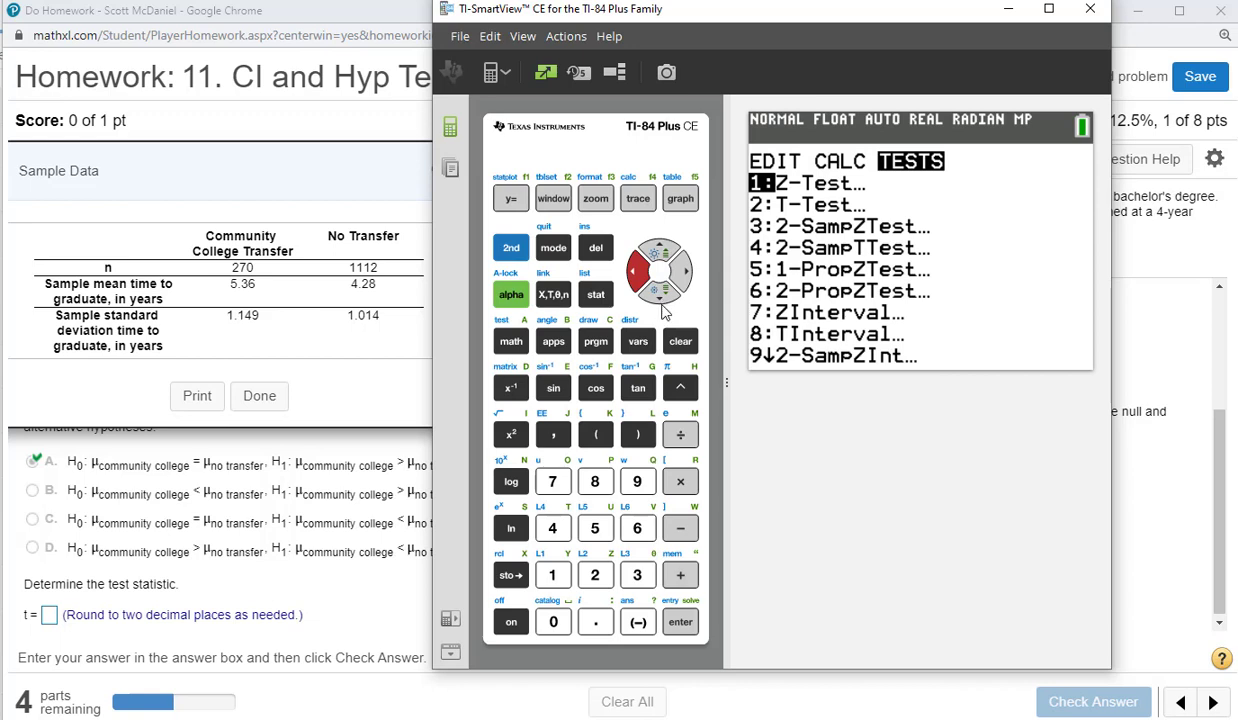
left_click(658, 291)
left_click(658, 291)
left_click(658, 291)
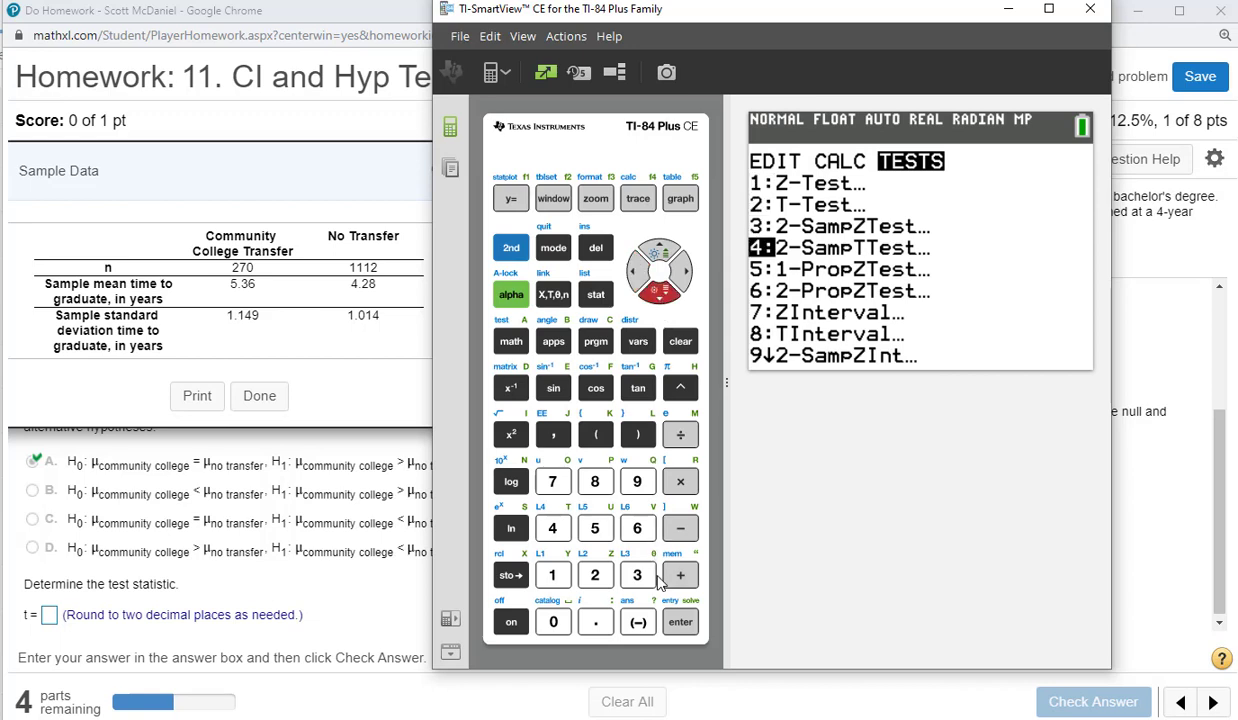
left_click(670, 616)
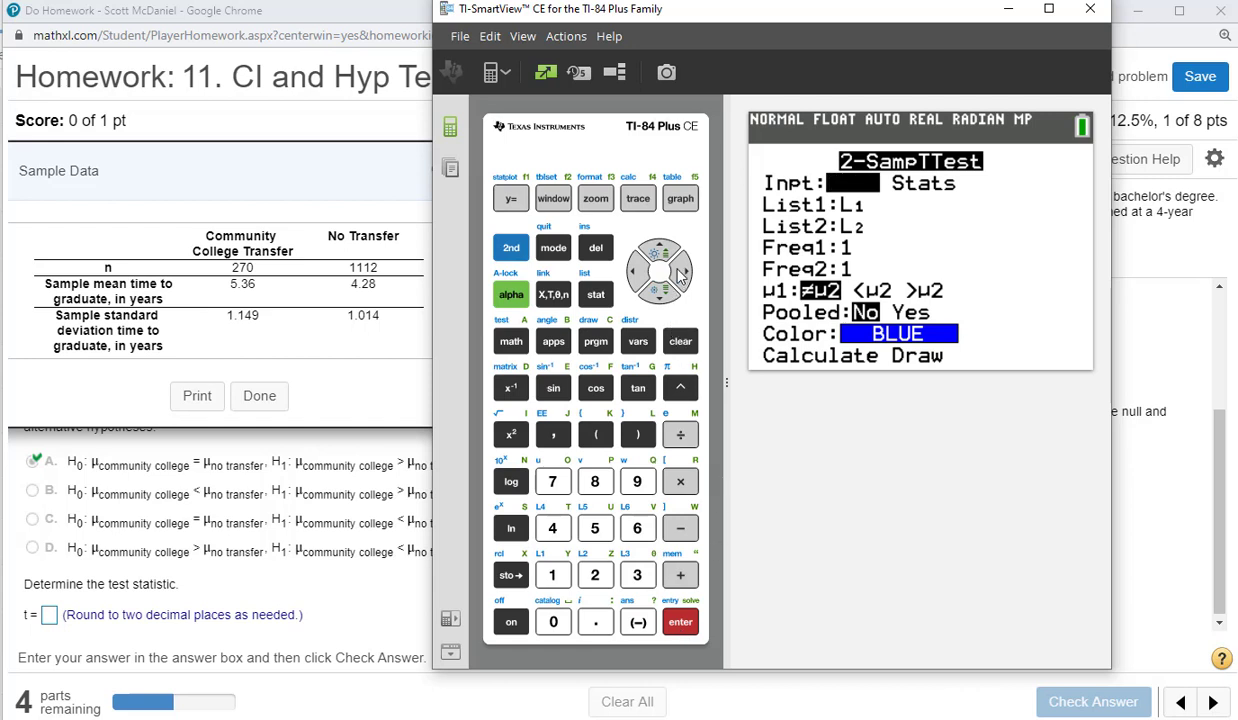
left_click(678, 618)
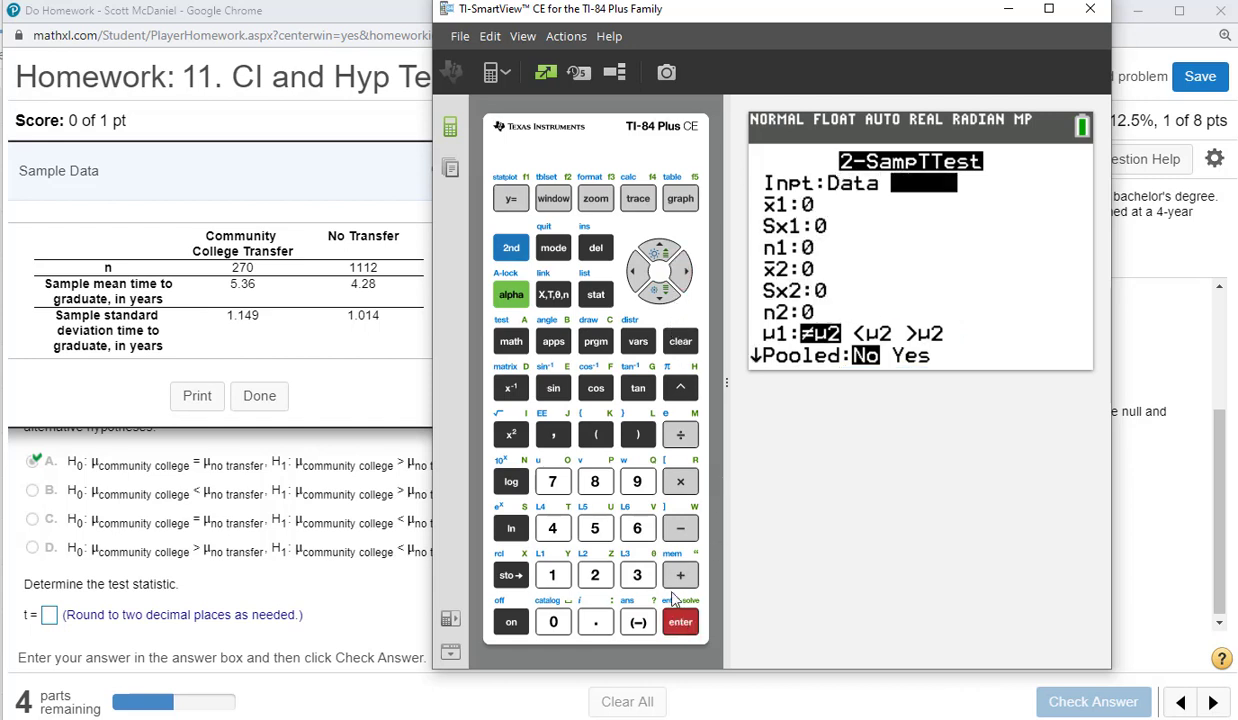
- Enter sample 1 statistics: x̄1 5.36, Sx1 1.149, n1 270
left_click(656, 297)
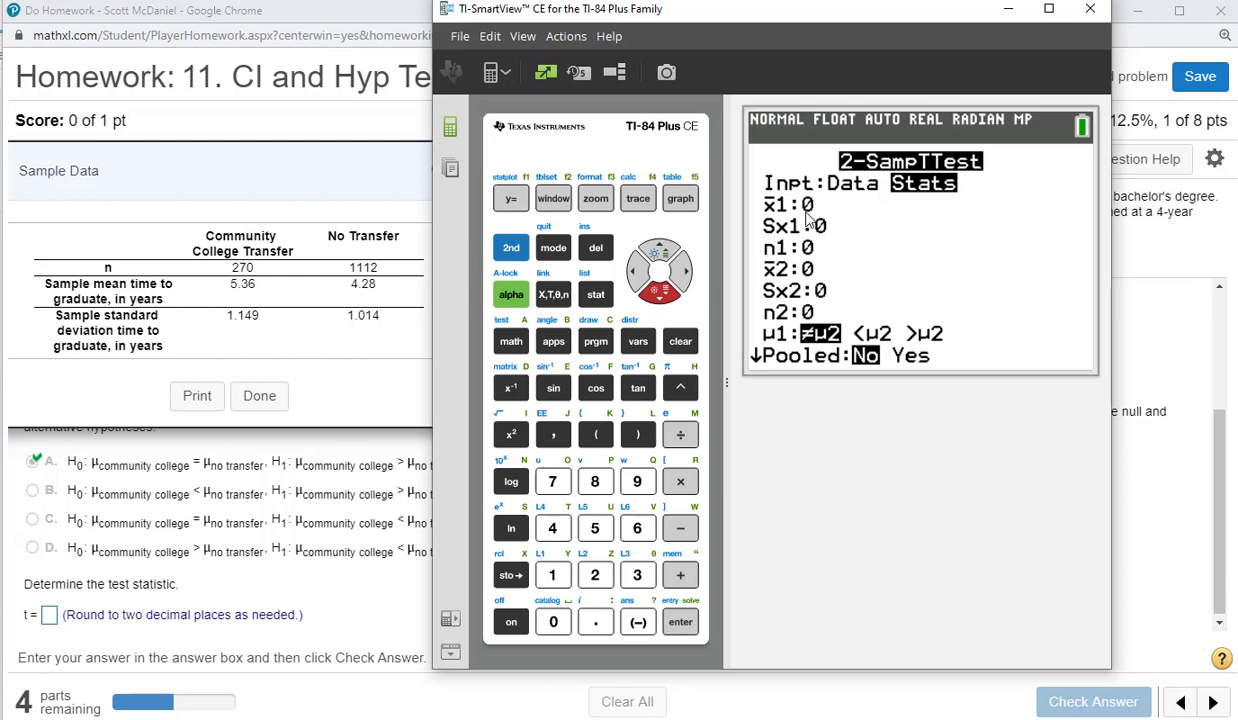
type("5.36")
key("Return")
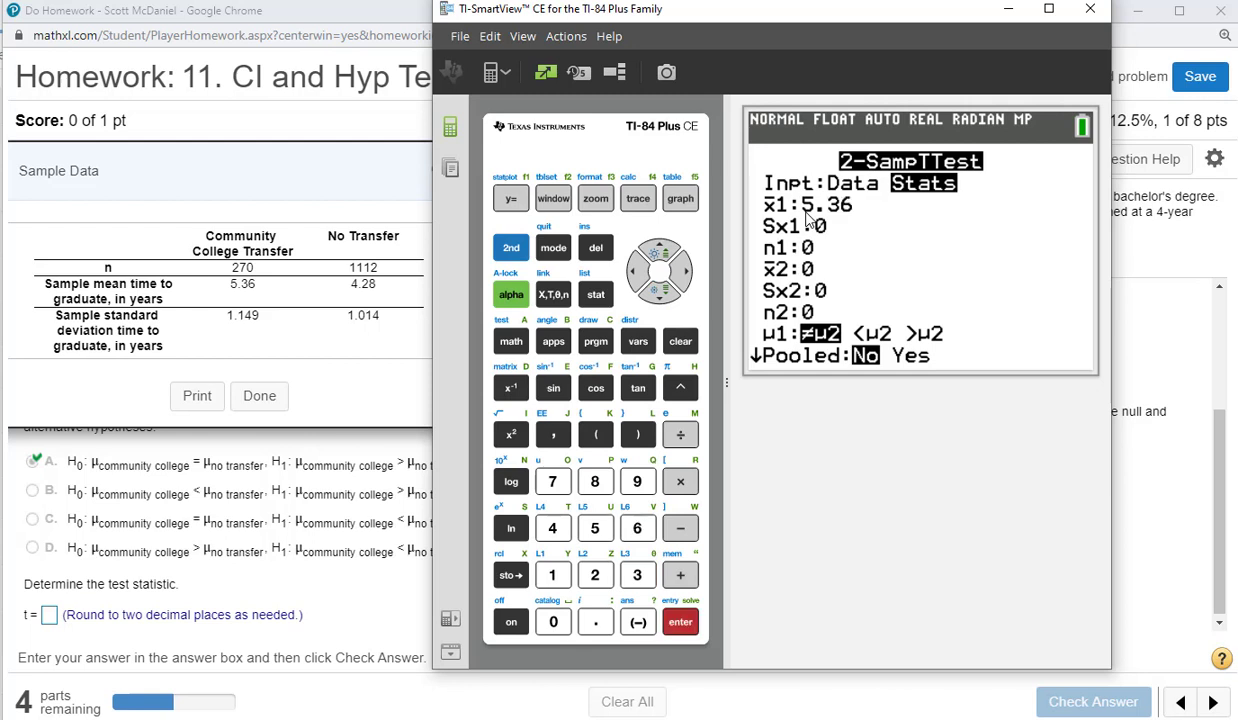
type("1.14")
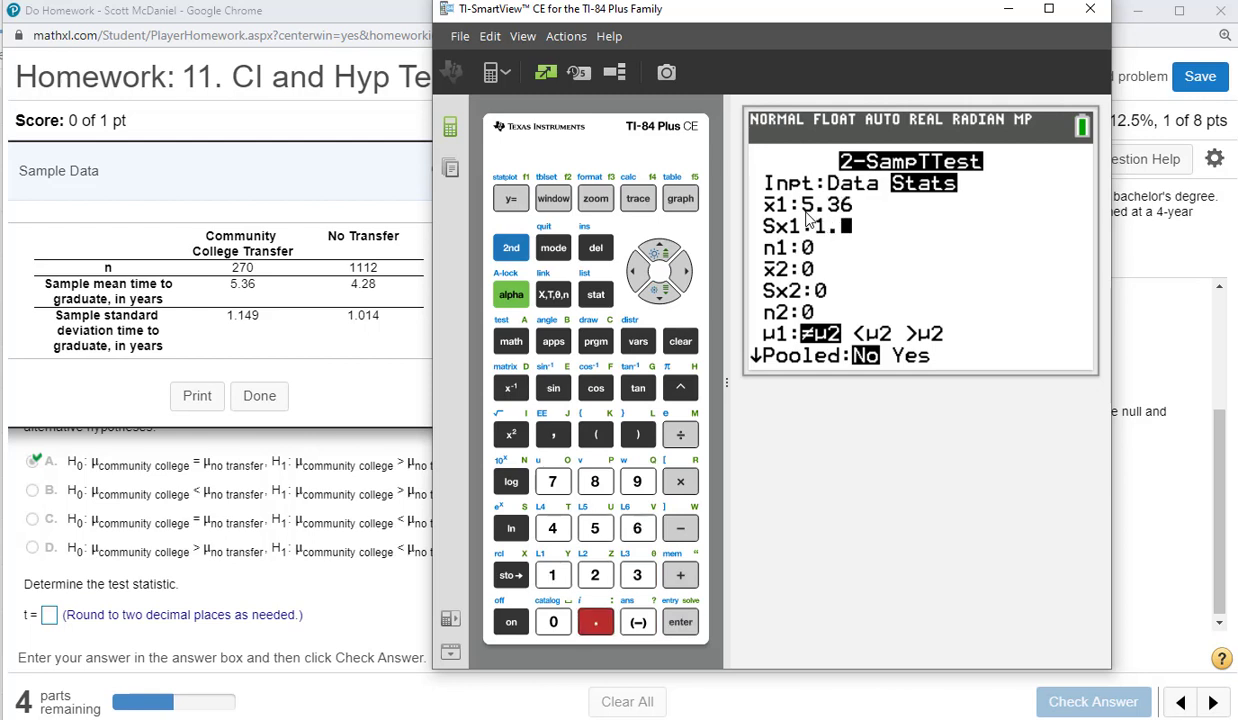
type("9")
key("Return")
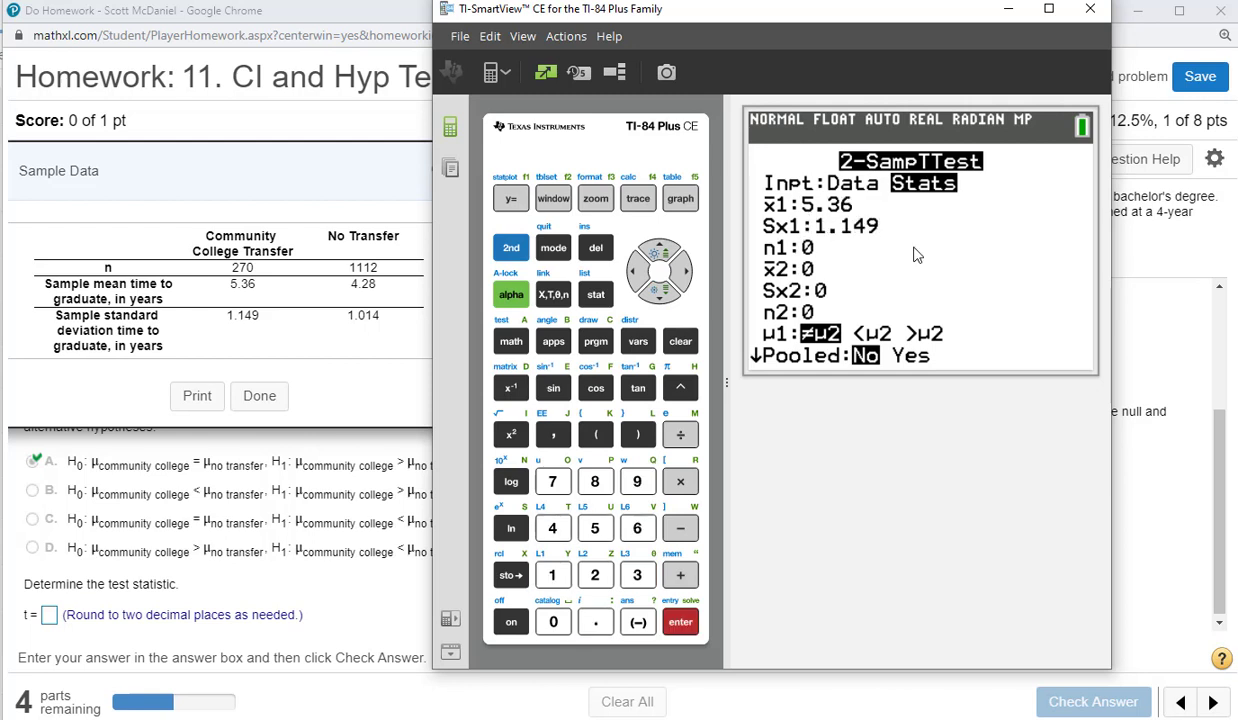
type("270")
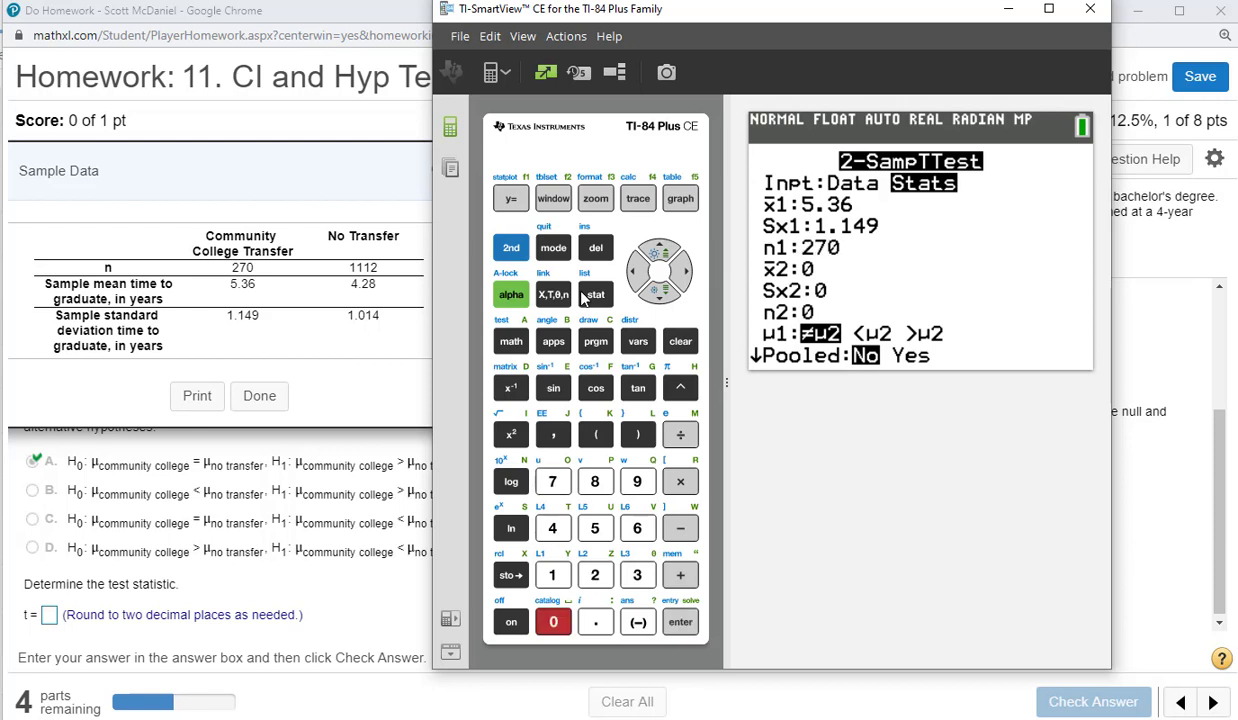
key("Return")
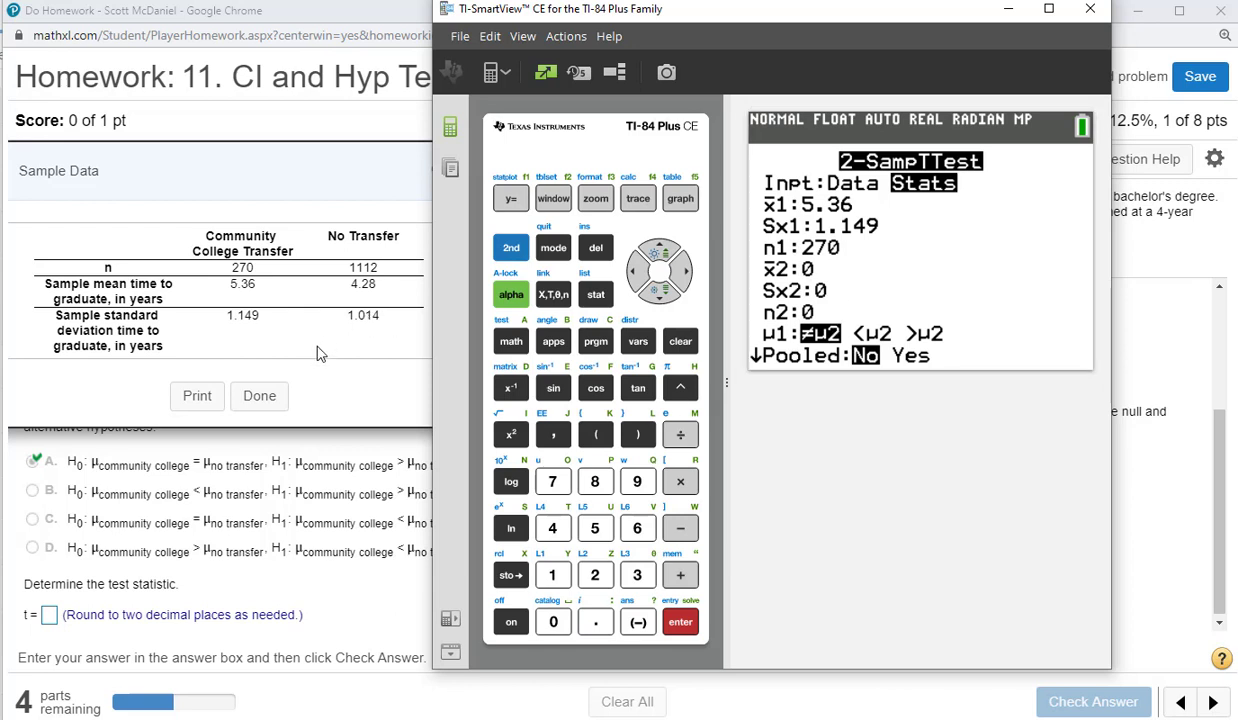
- Enter sample 2 (x̄2 4.28, Sx2 1.014, n2 1112), choose μ1>μ2, keep Pooled No
type("4.28")
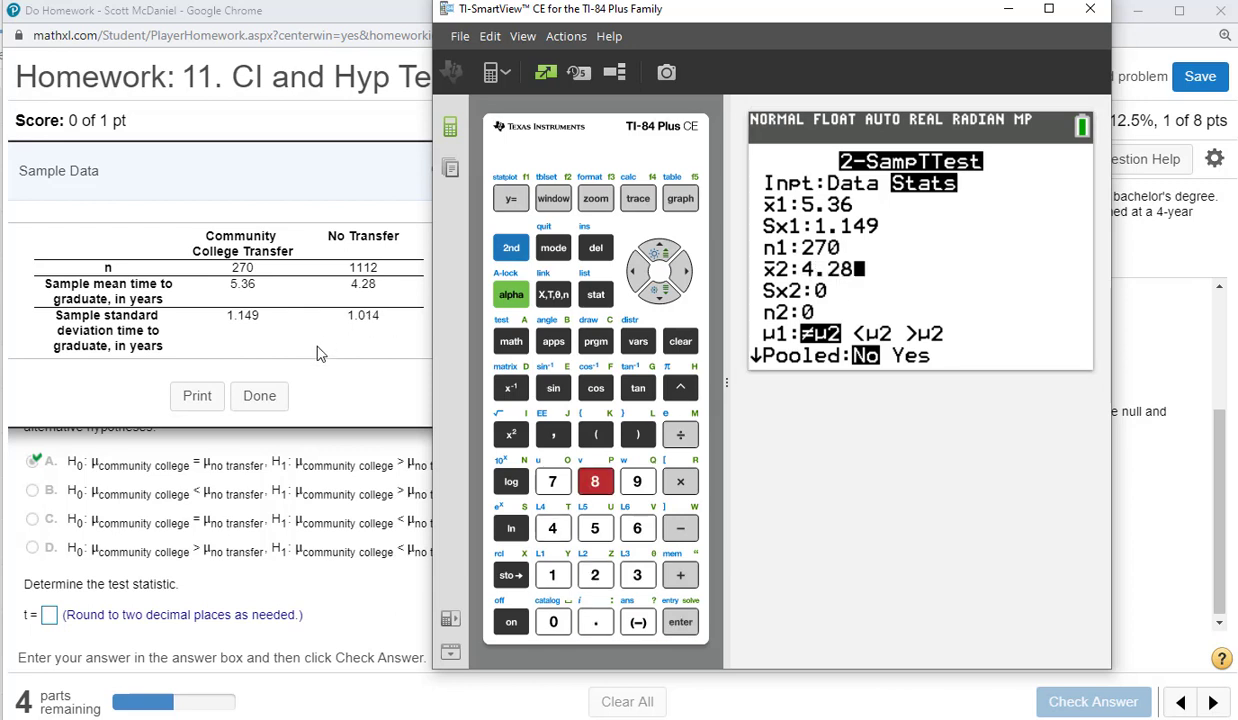
key("Return")
type("1.014")
key("Return")
type("1112")
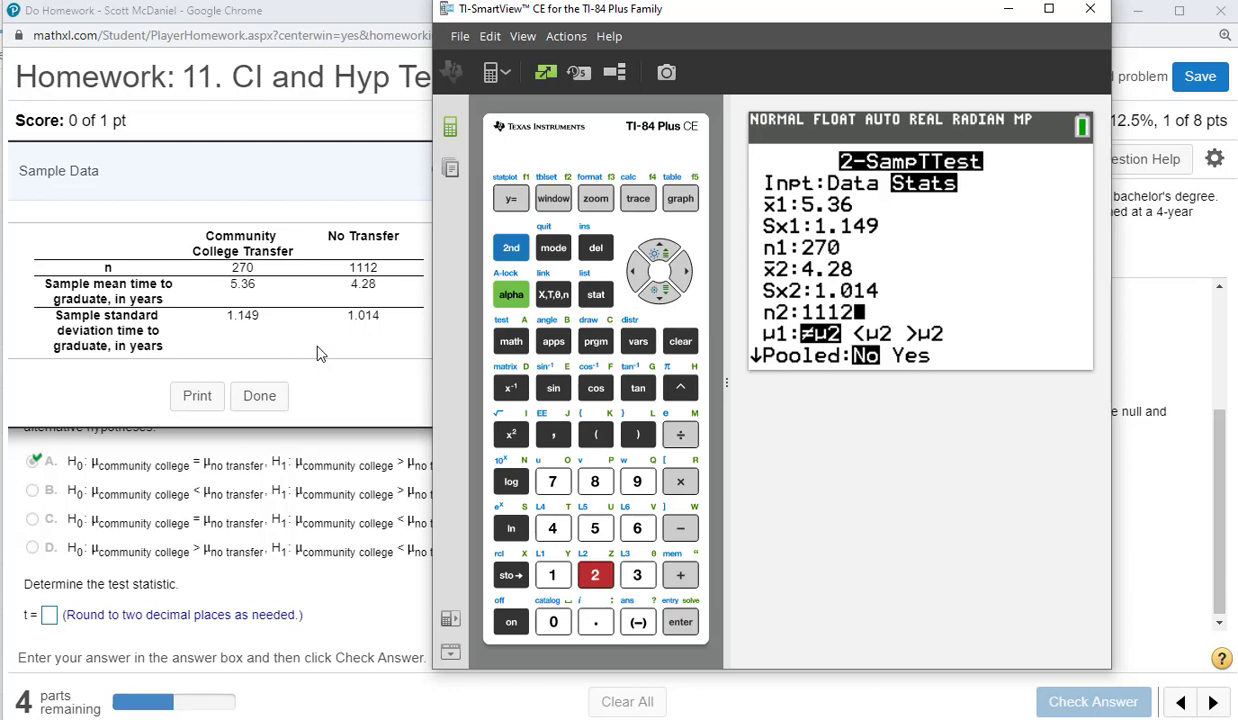
key("Return")
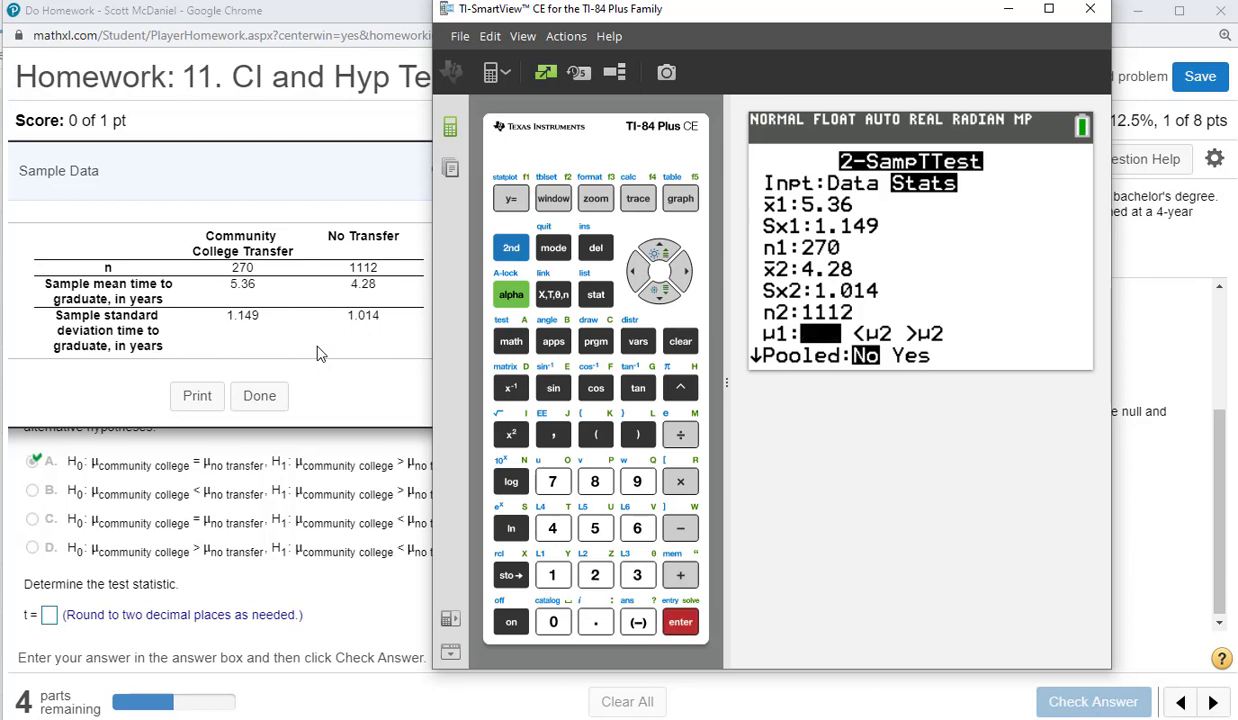
key("Right")
key("Right")
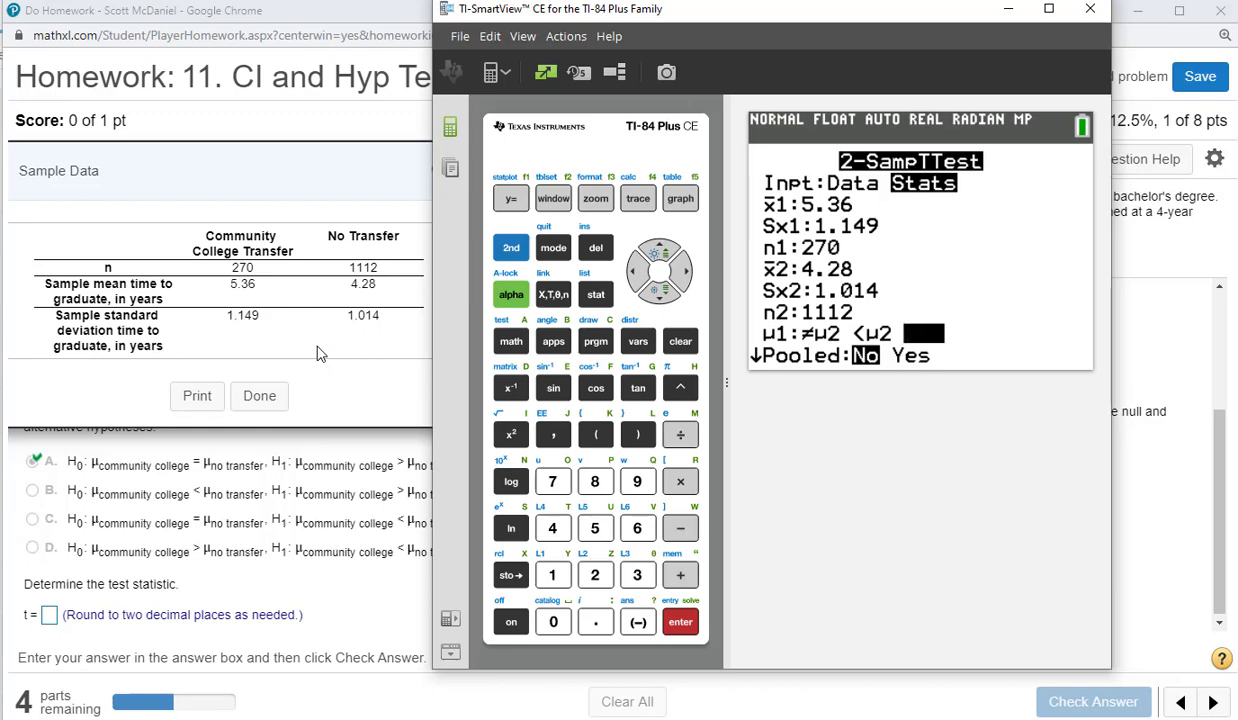
key("Return")
key("Down")
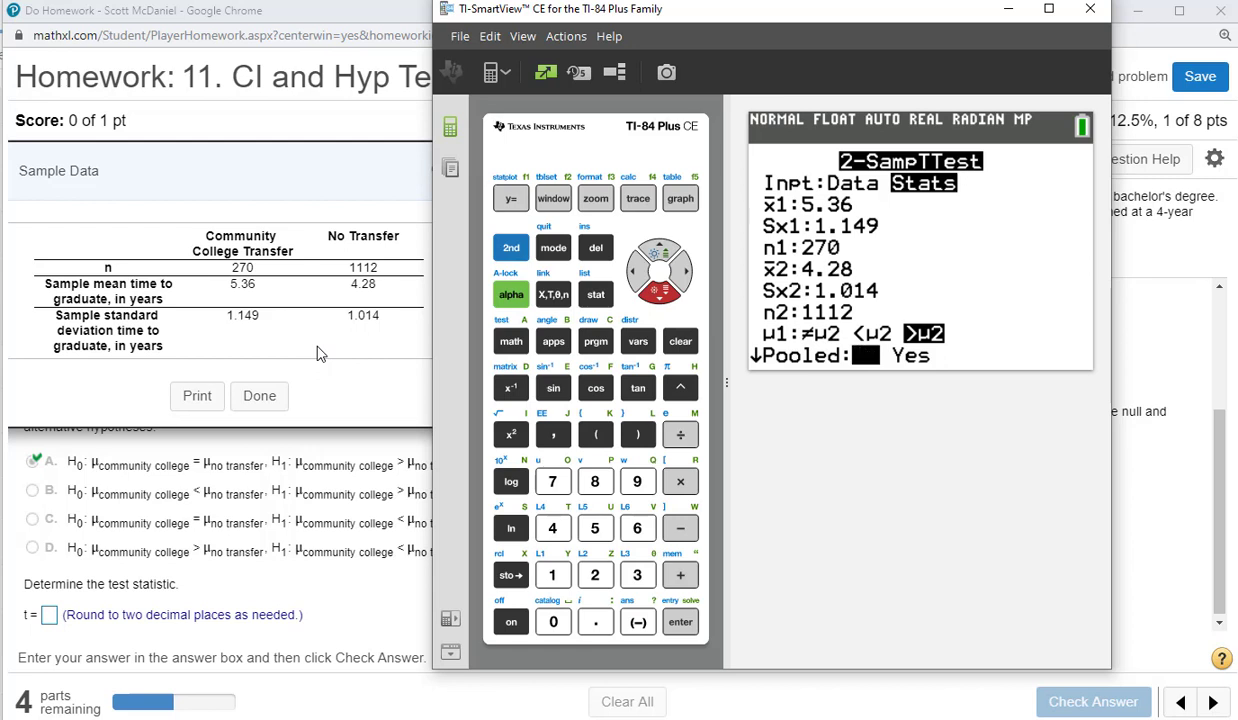
key("Down")
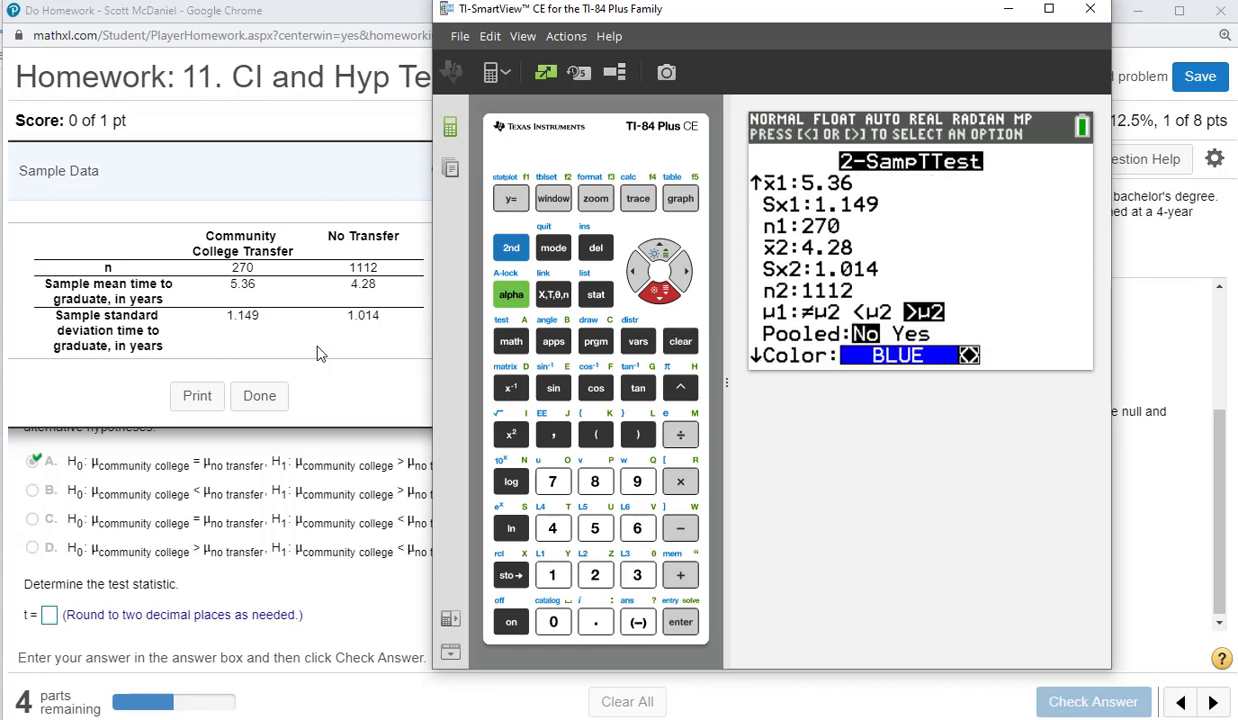
- Calculate the 2-SampTTest, giving t=14.16368165, p=4.07944522E-37, df=377.0909088
key("Down")
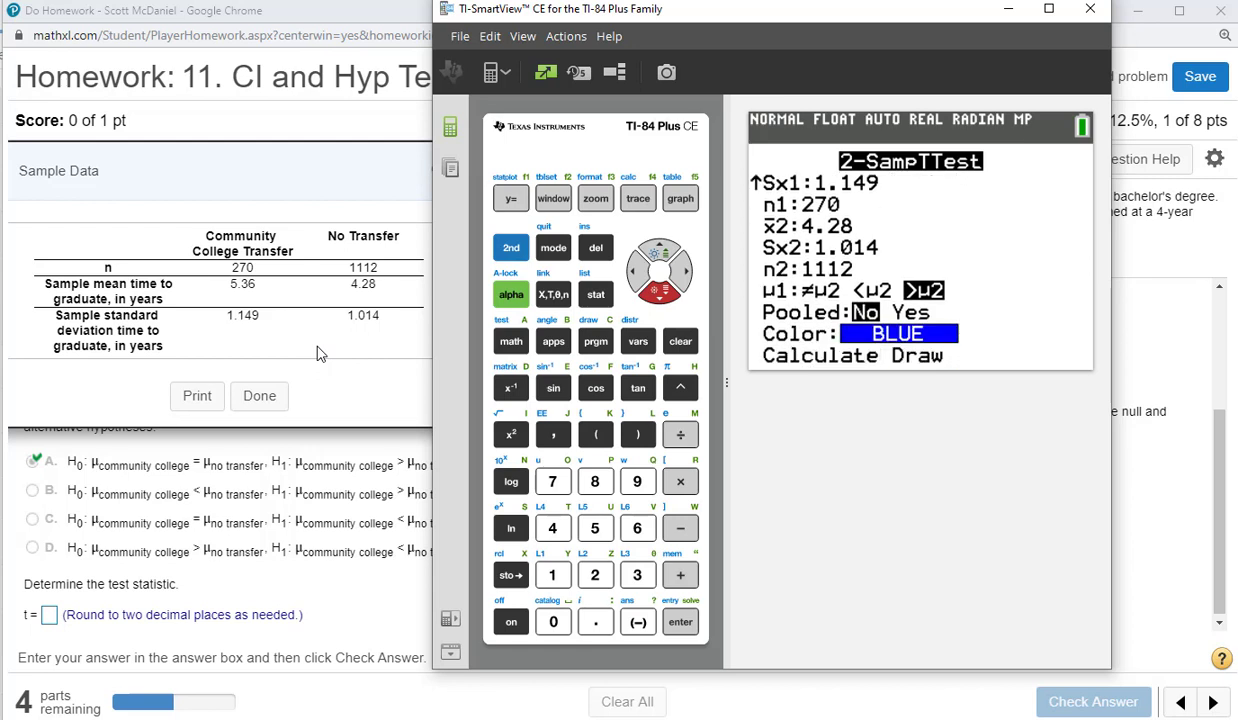
key("Return")
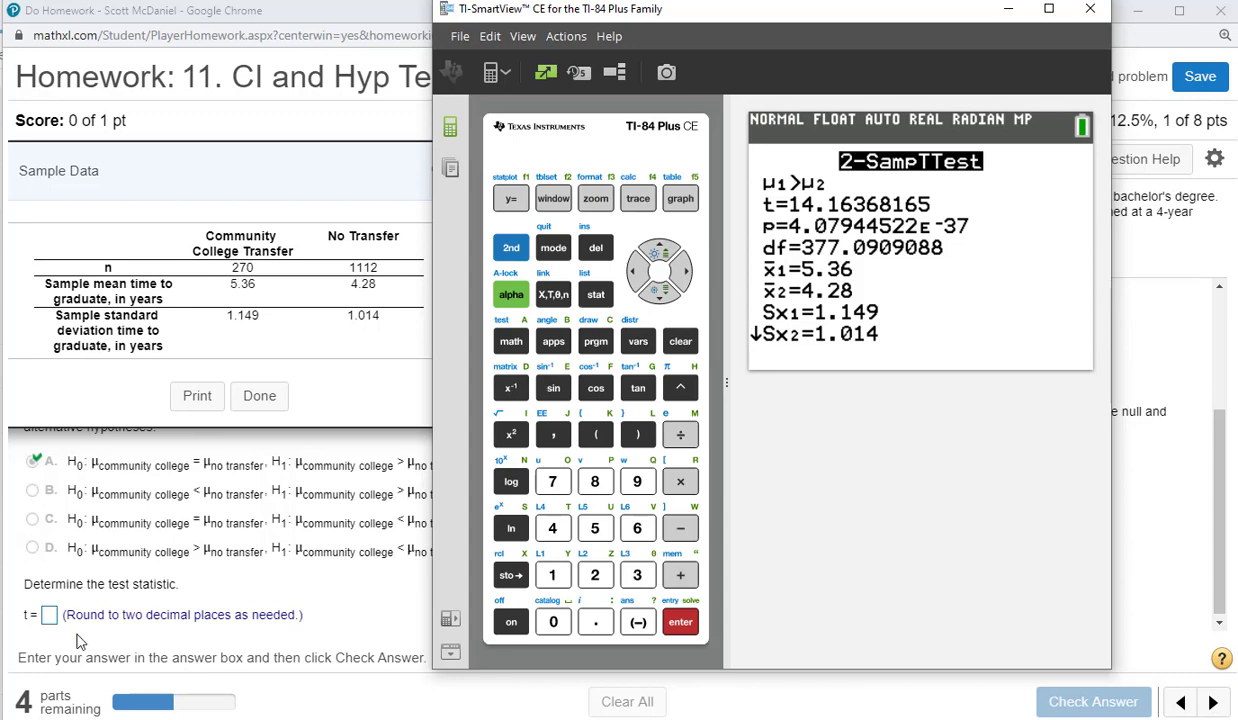
- Enter 14.16 as the test statistic t in MathXL and submit it
left_click(50, 616)
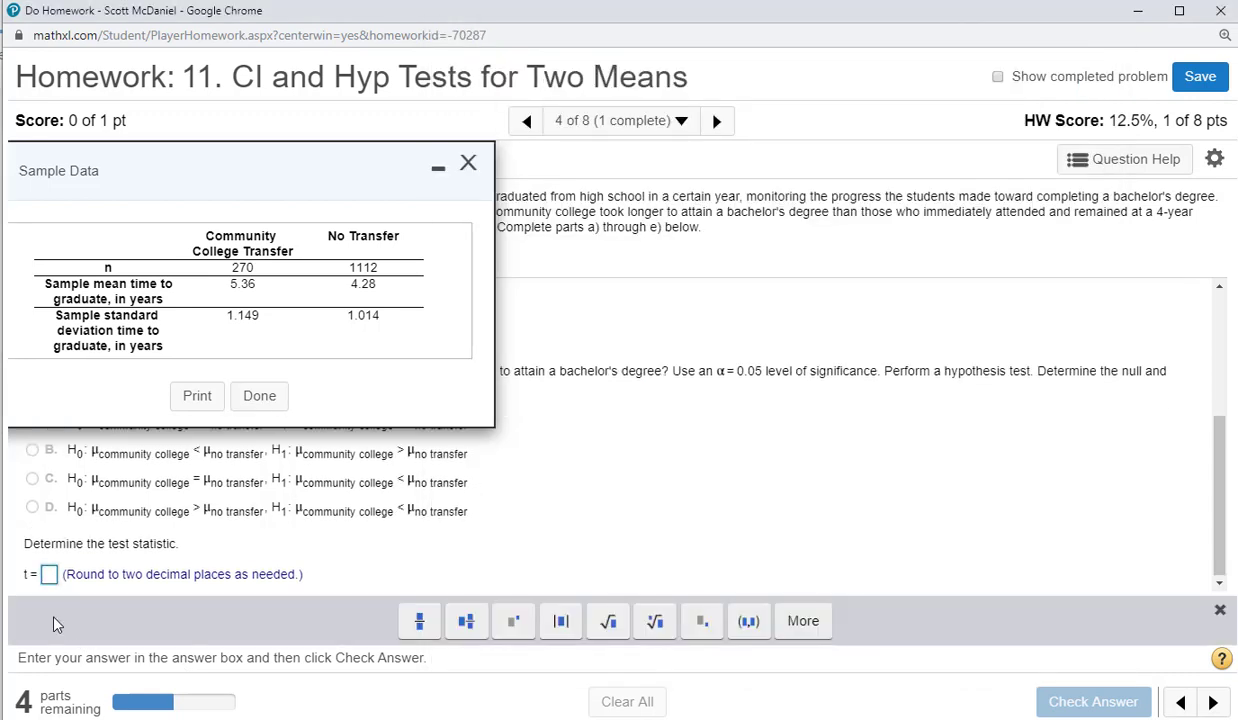
type("14.16")
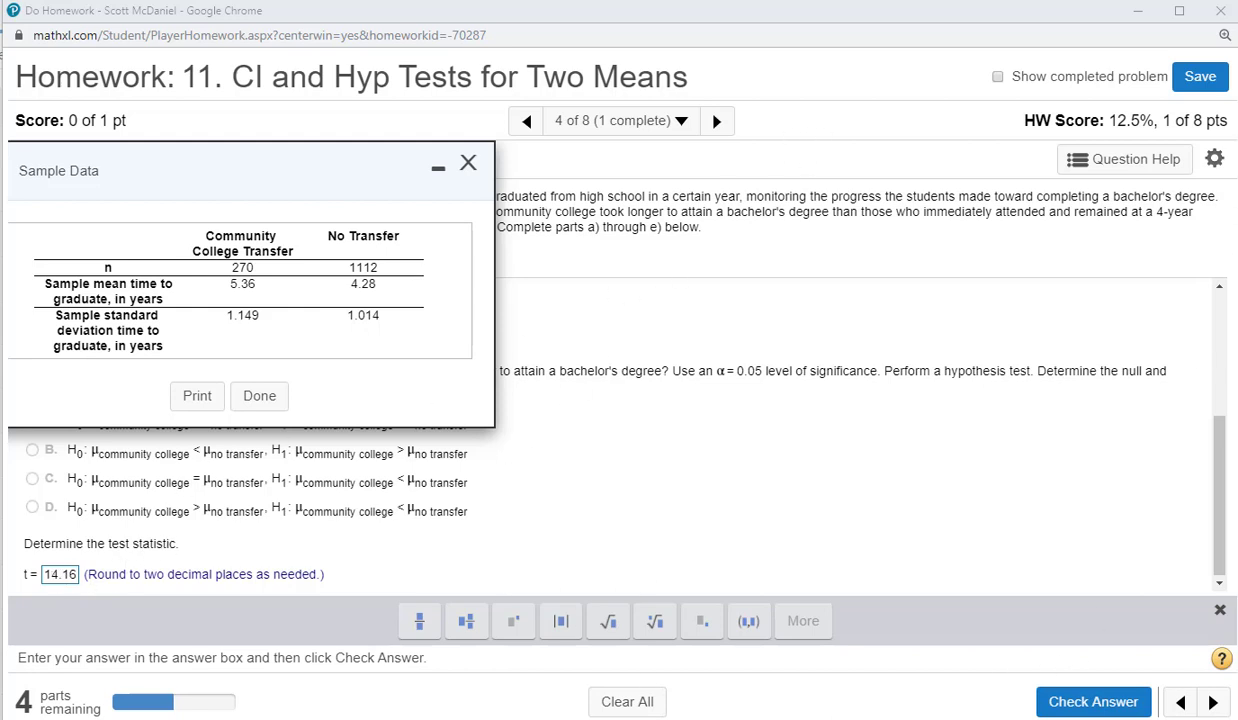
key("Return")
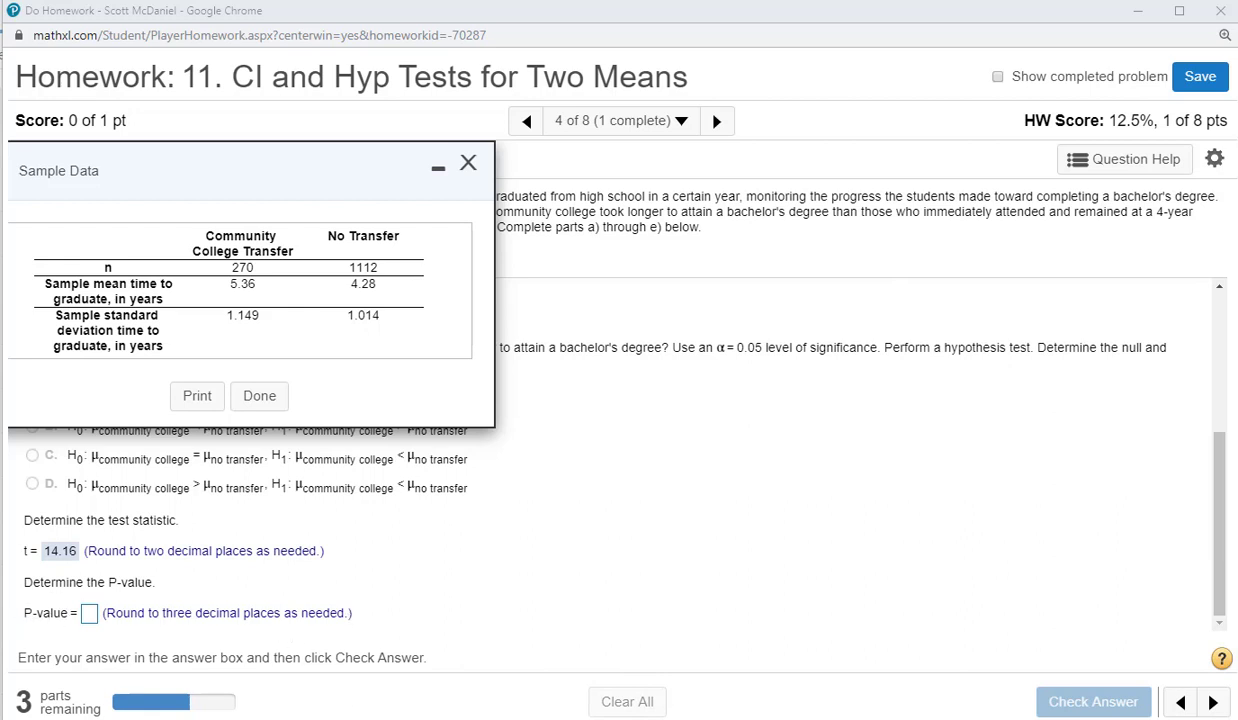
- Check the calculator's P-value and submit 0.000 as the P-value in MathXL
key("alt+Tab")
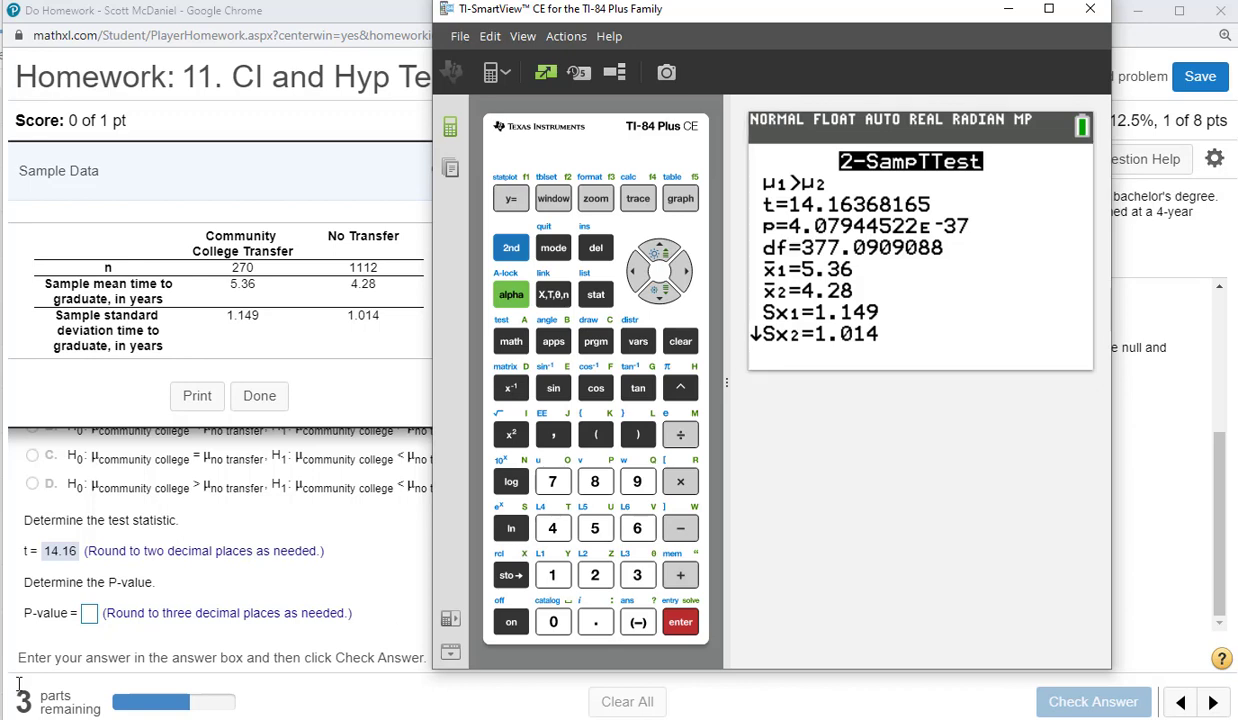
left_click(88, 614)
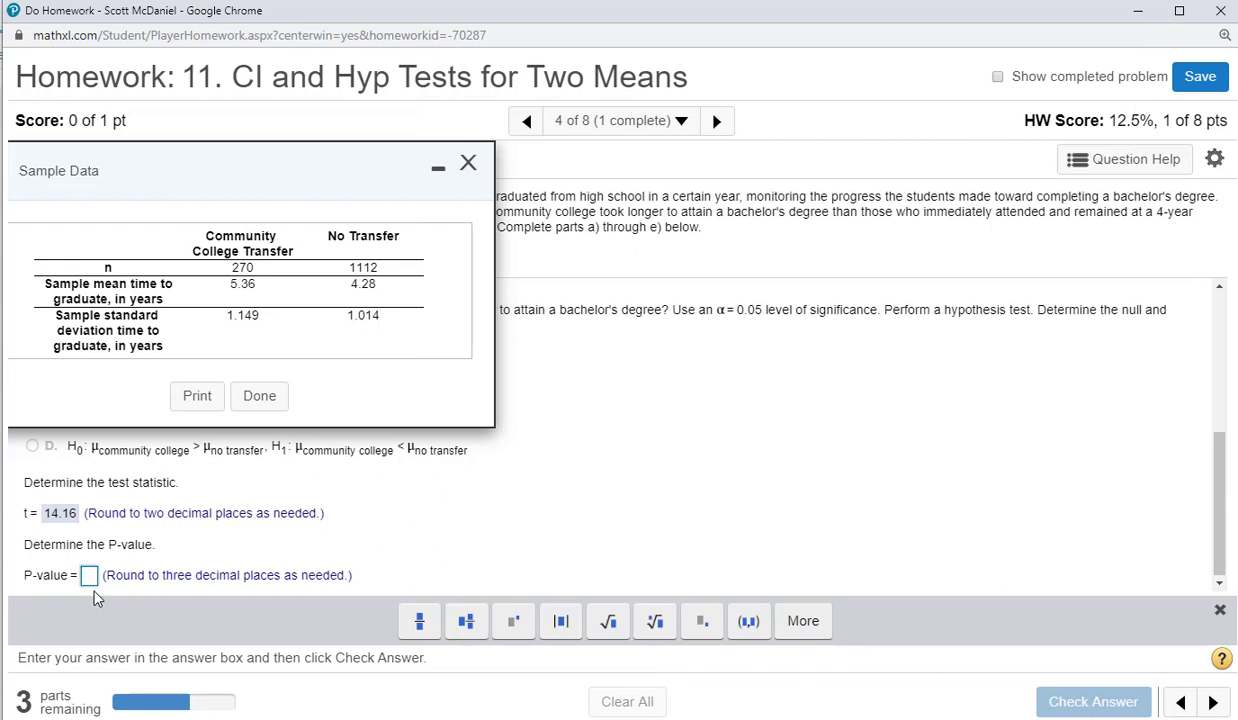
type(".000")
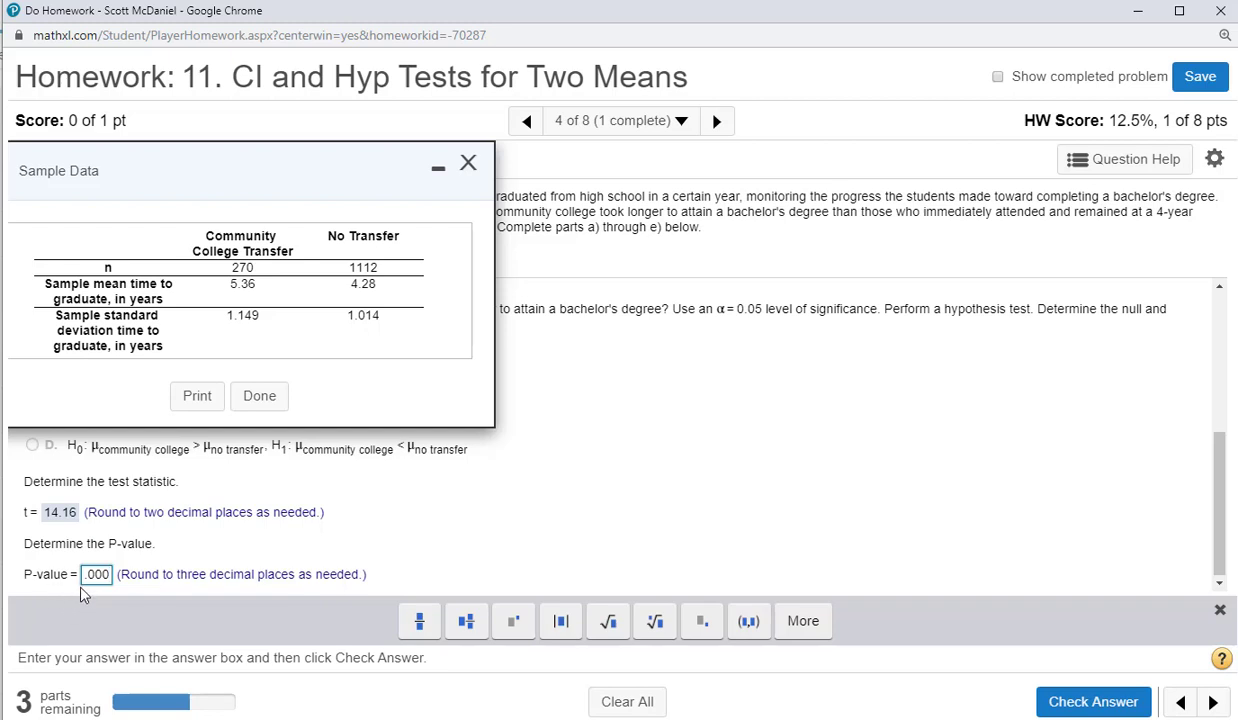
type("0")
left_click(1048, 698)
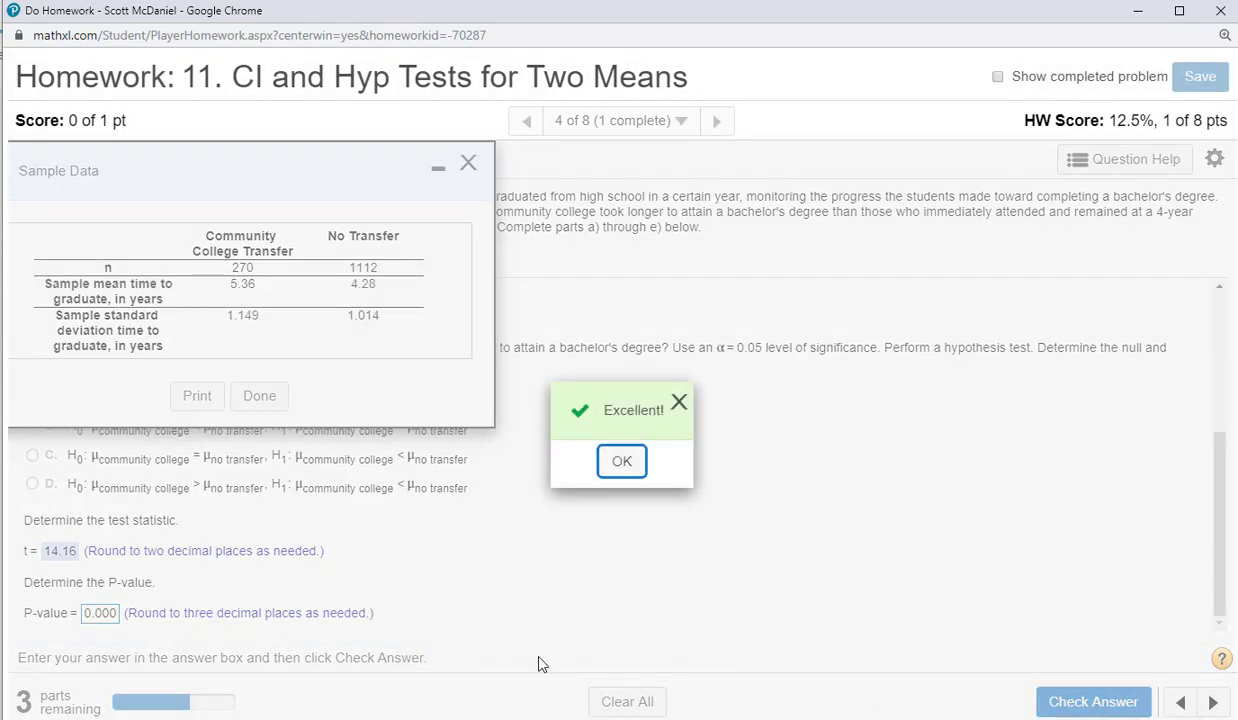
- Answer the conclusion with 'Reject the null hypothesis' and 'does suggest', check it, and continue to part d
left_click(621, 463)
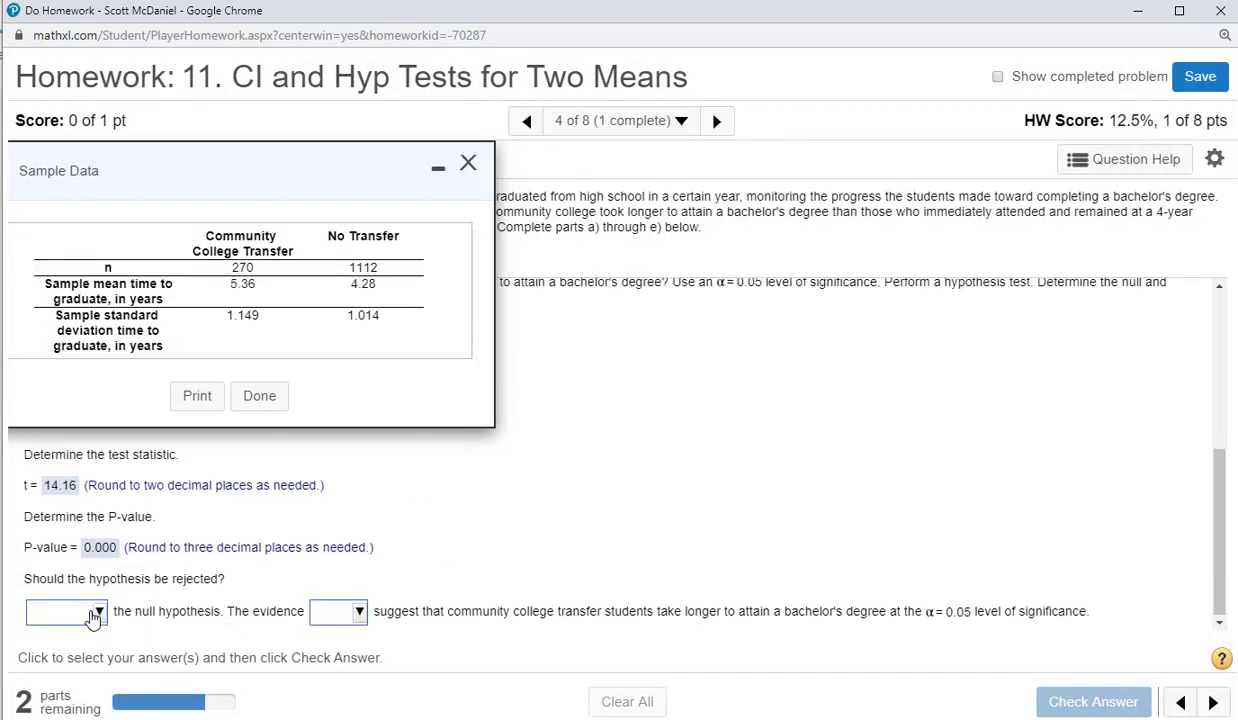
left_click(93, 617)
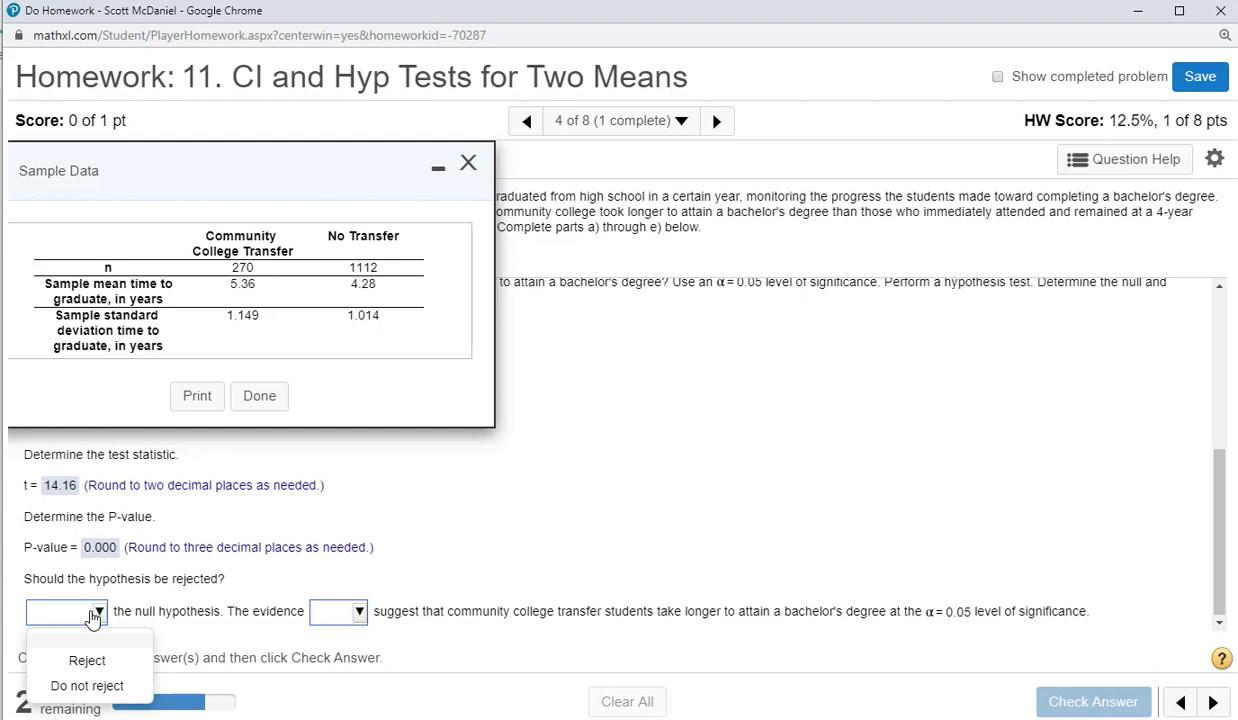
left_click(100, 660)
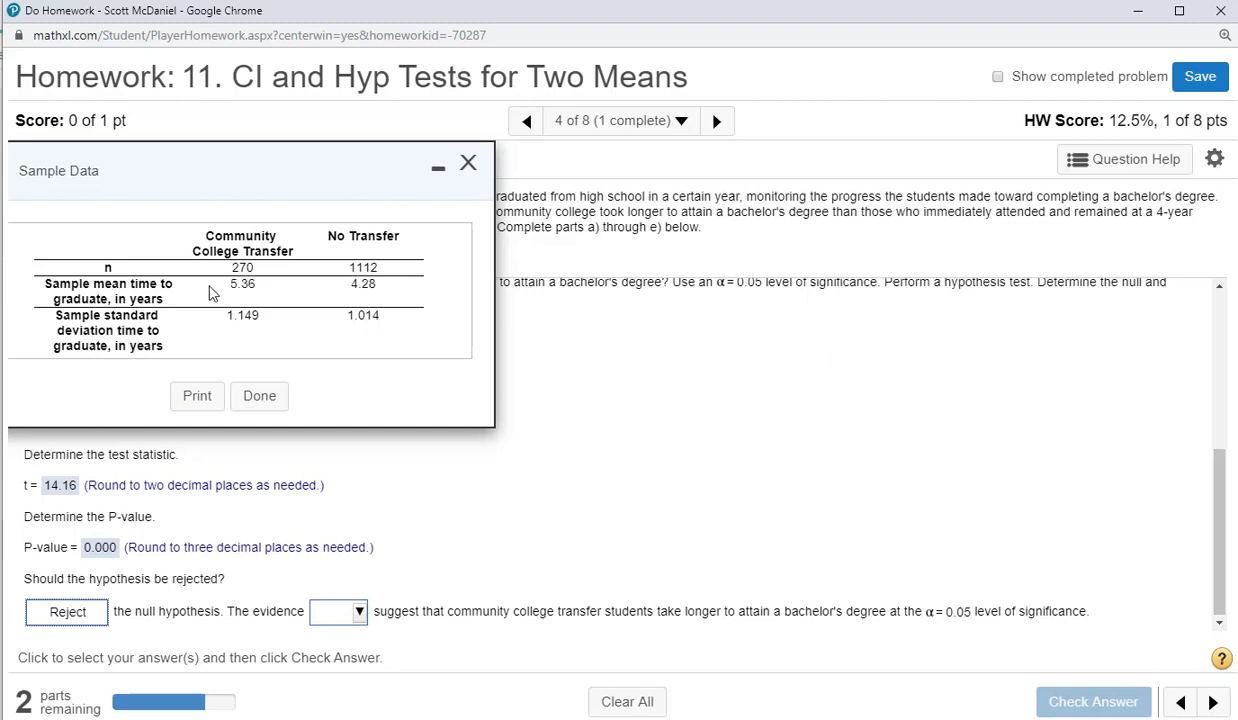
left_click(352, 612)
left_click(357, 687)
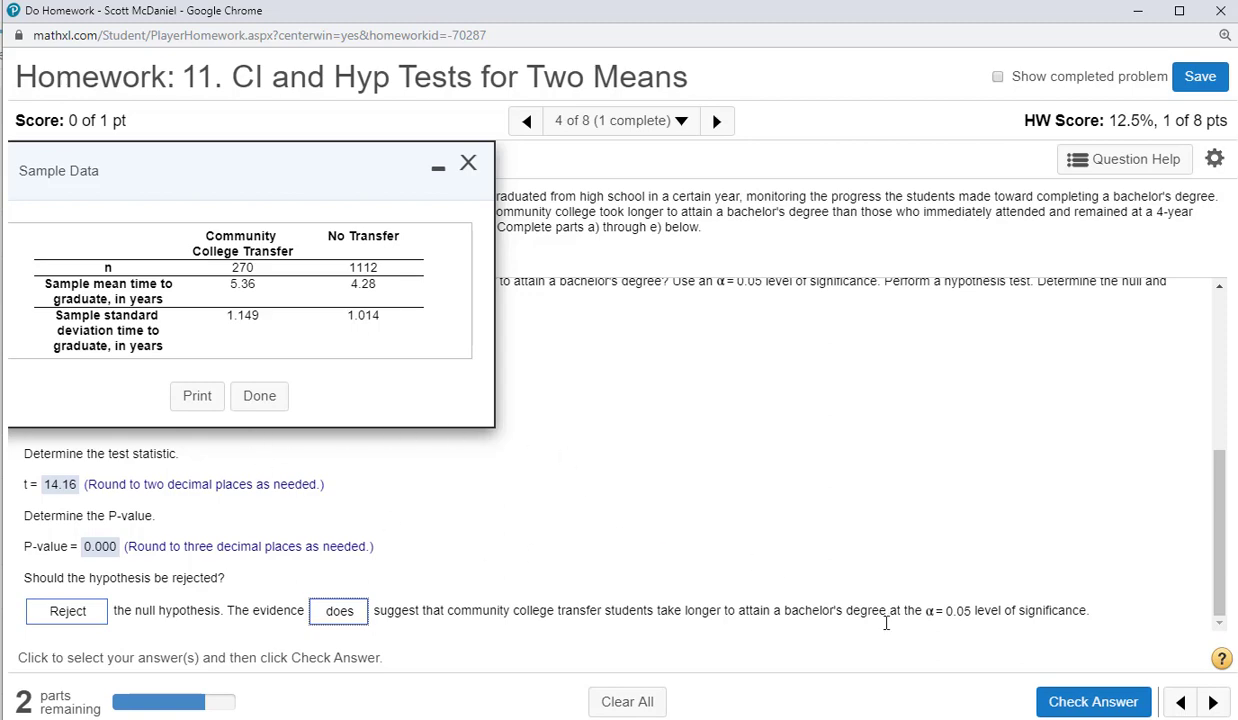
left_click(1072, 701)
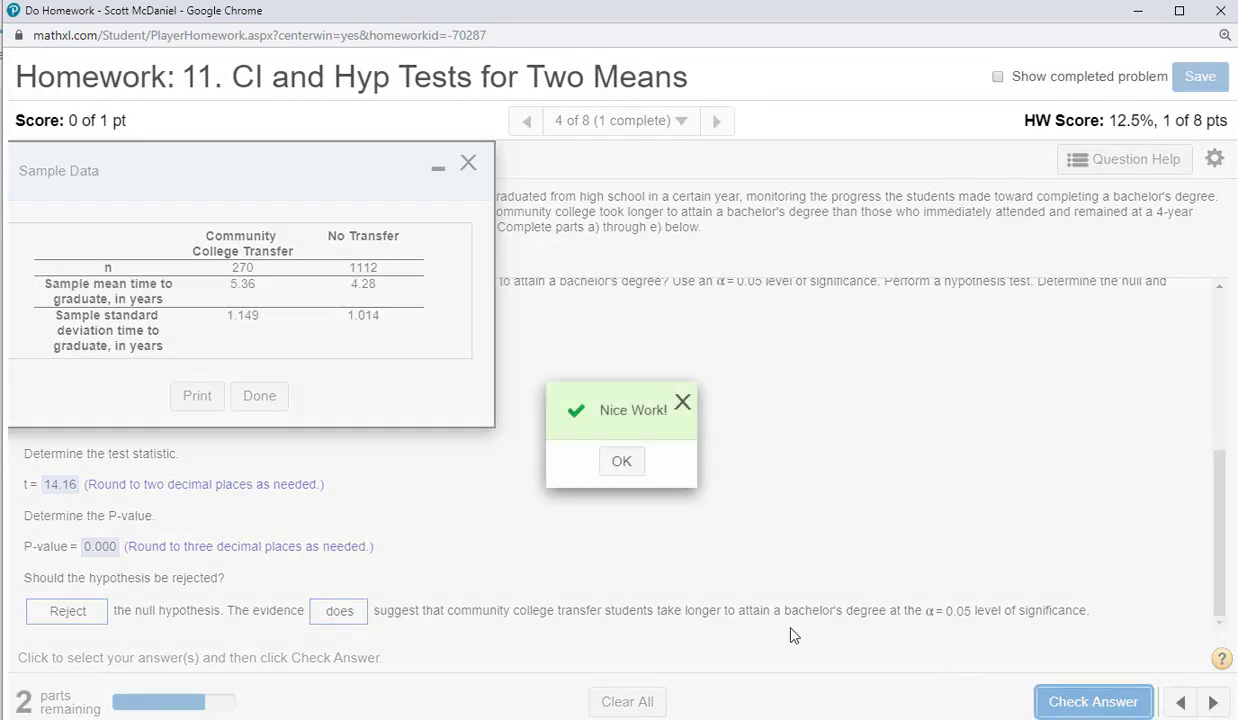
left_click(618, 461)
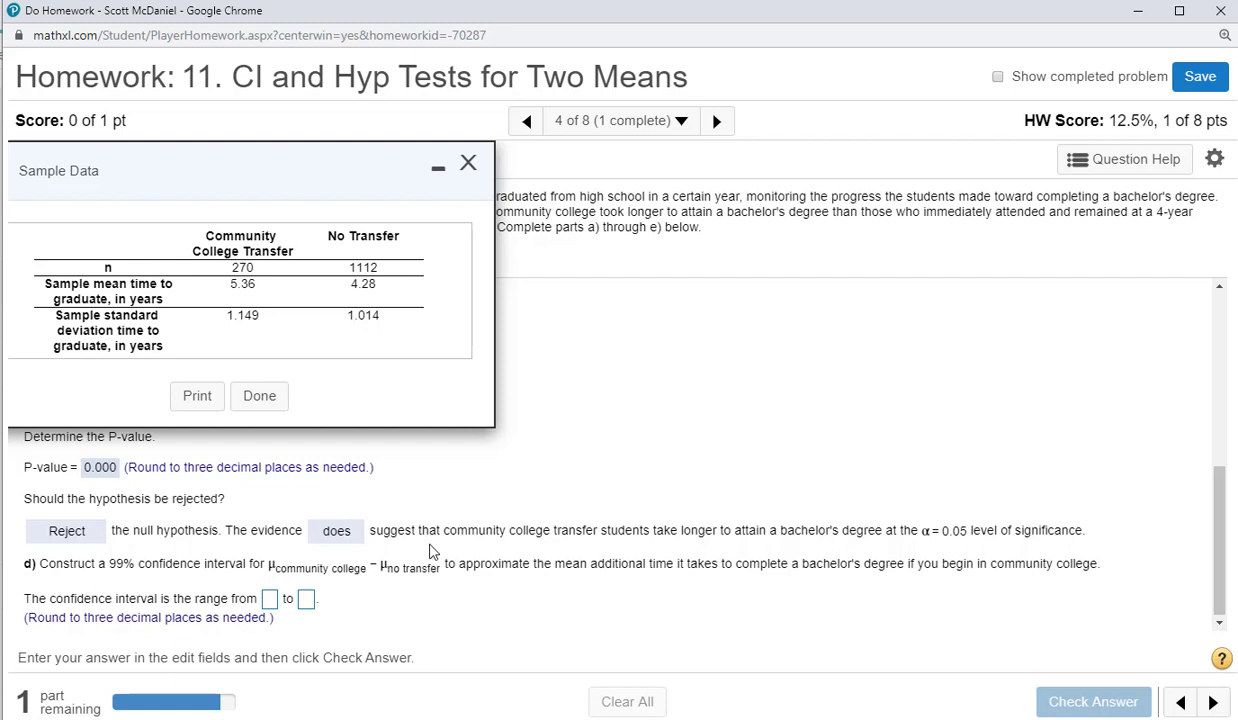
- In the calculator, open the 2-SampTInt input screen from the statistical tests list
key("alt+Tab")
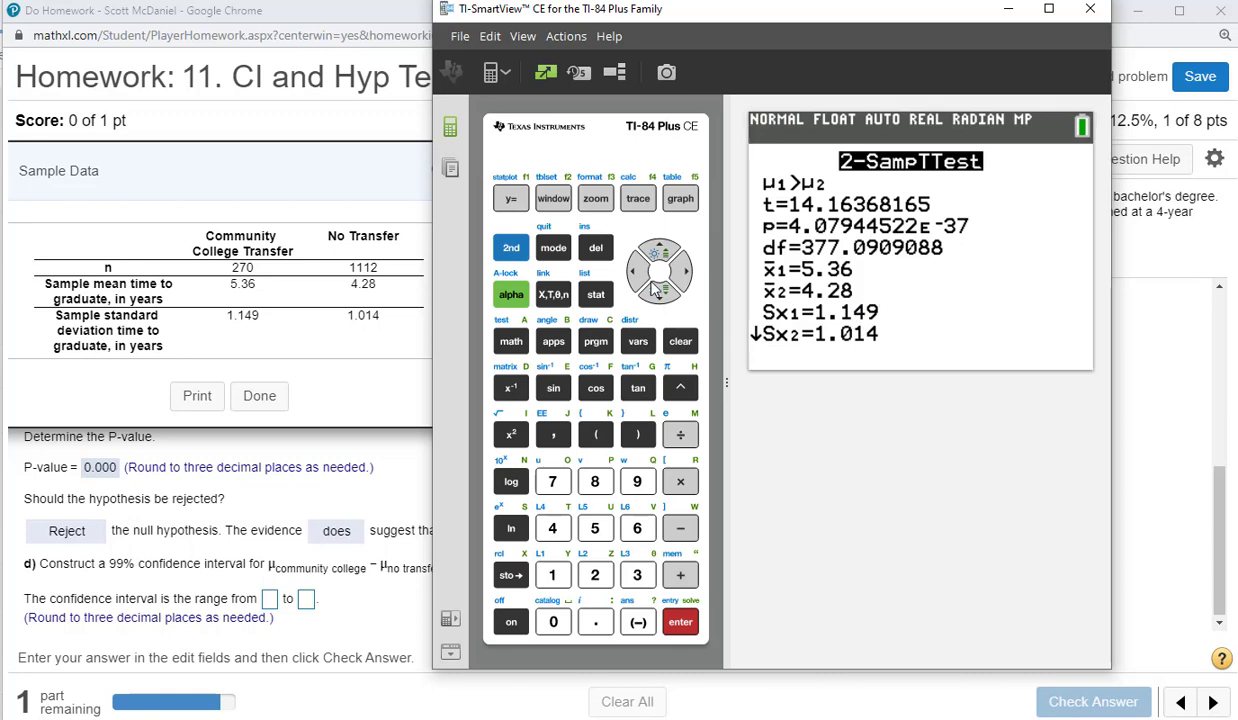
left_click(597, 300)
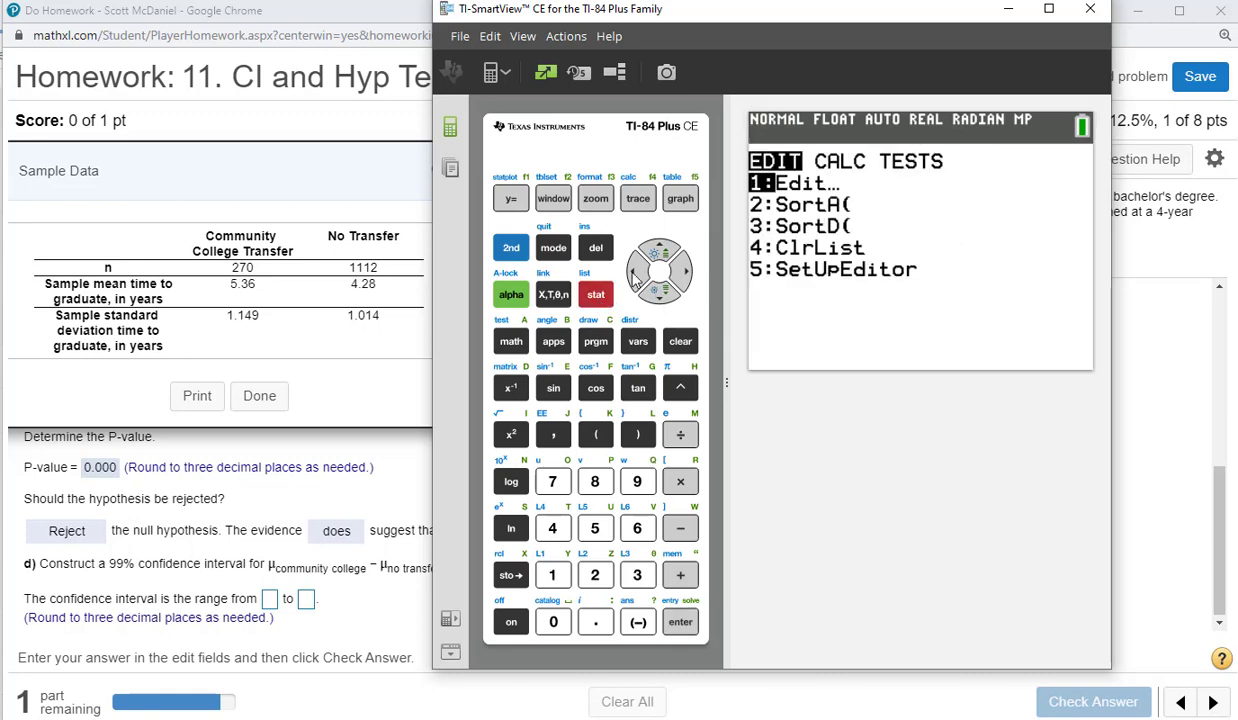
left_click(635, 273)
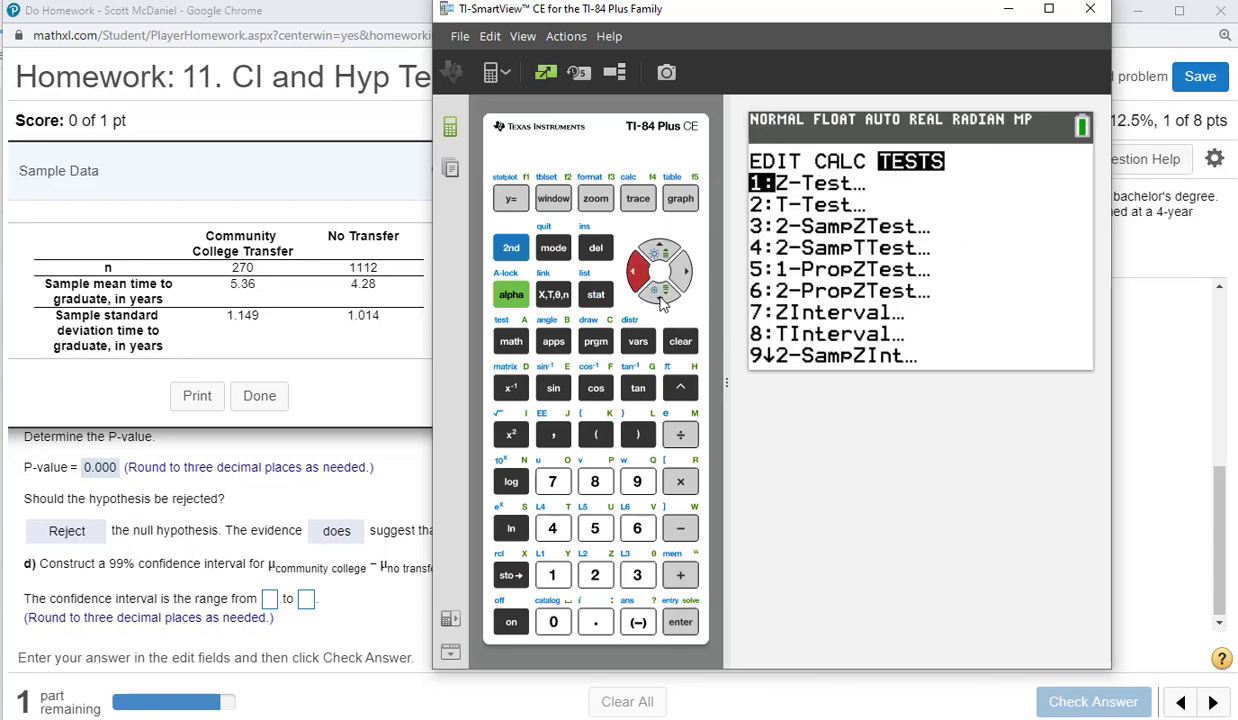
left_click(659, 297)
left_click(659, 297)
left_click(659, 297)
left_click(659, 297)
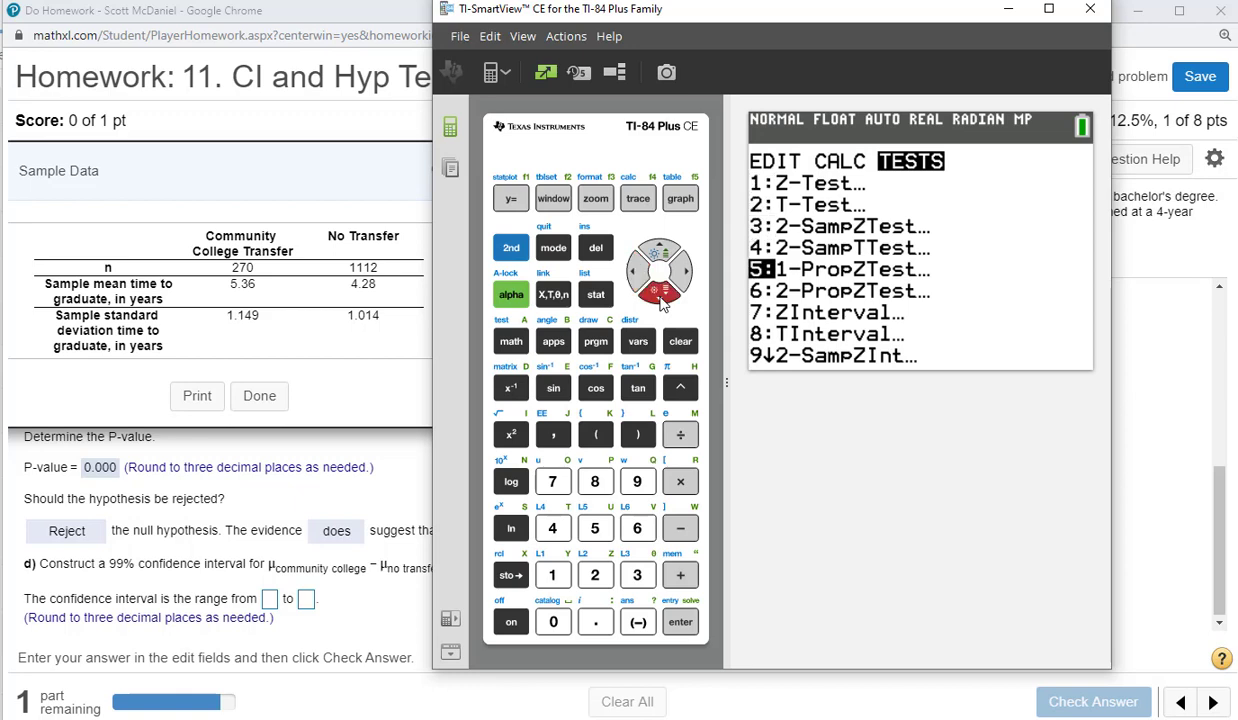
left_click(659, 297)
left_click(659, 297)
left_click(659, 297)
left_click(659, 297)
left_click(659, 297)
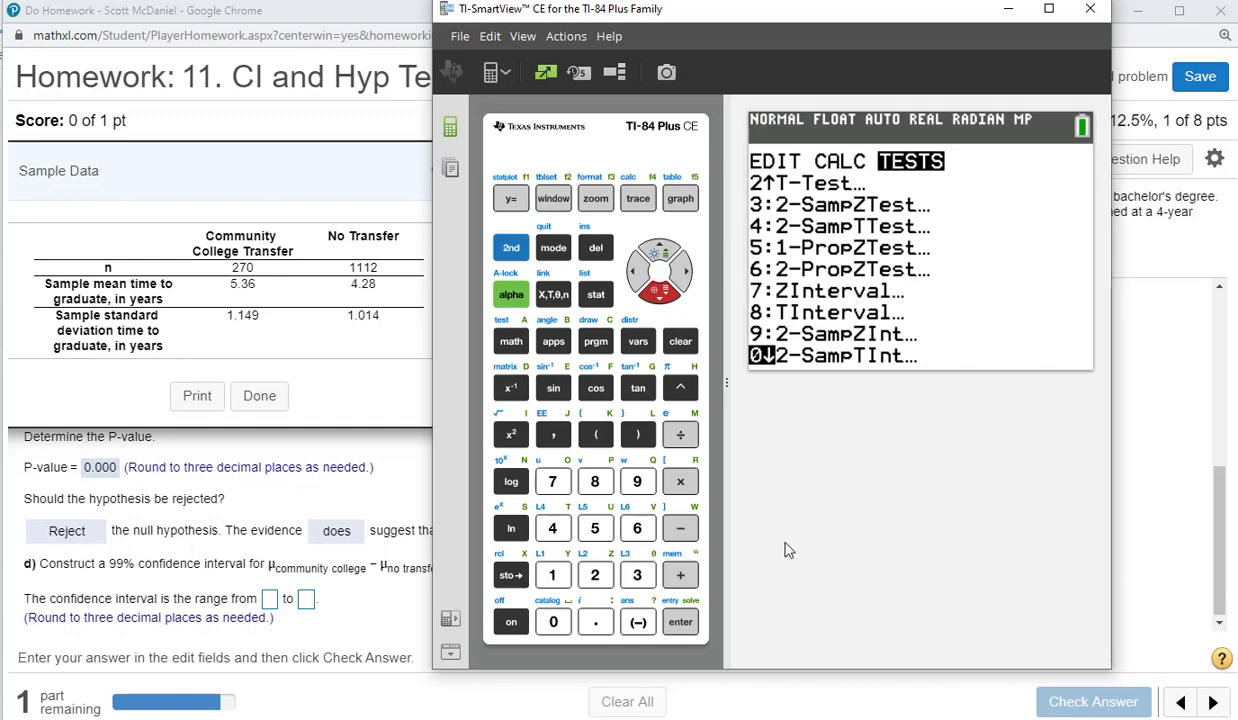
left_click(682, 624)
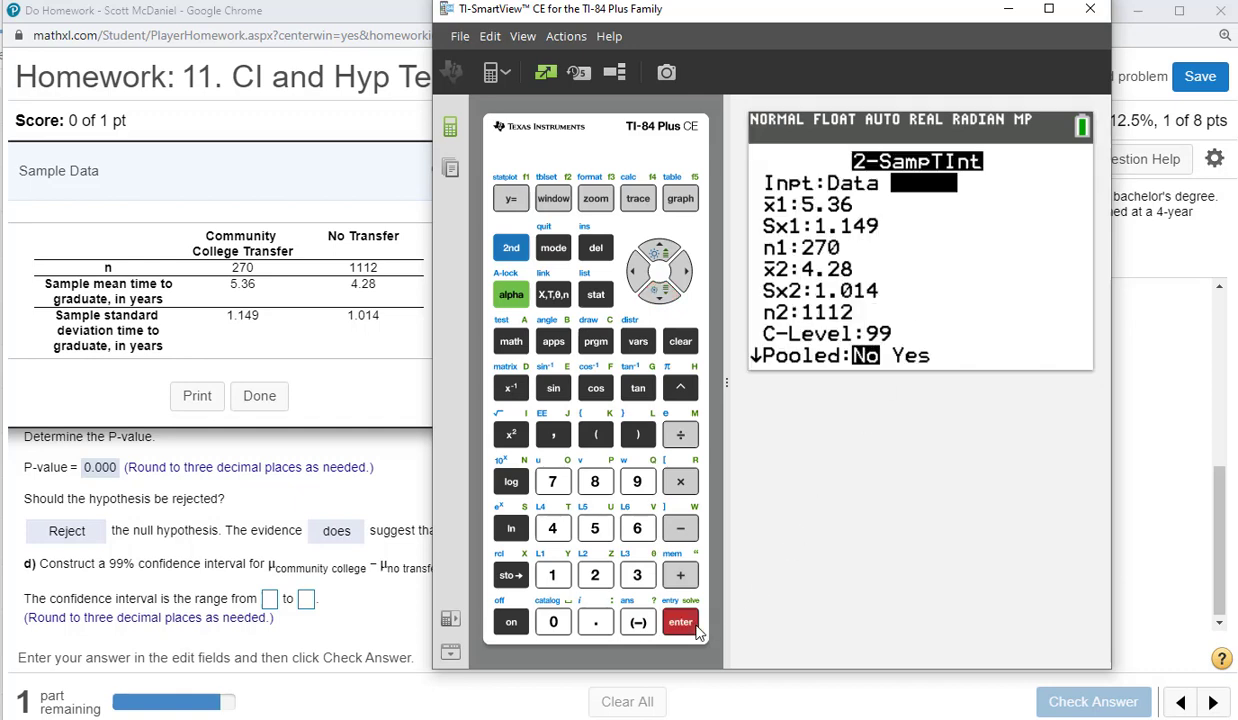
- Calculate the 99% 2-SampTInt, giving the interval (0.88259, 1.2774) with df=377.0909088
left_click(664, 297)
left_click(664, 297)
left_click(664, 297)
left_click(664, 297)
left_click(664, 297)
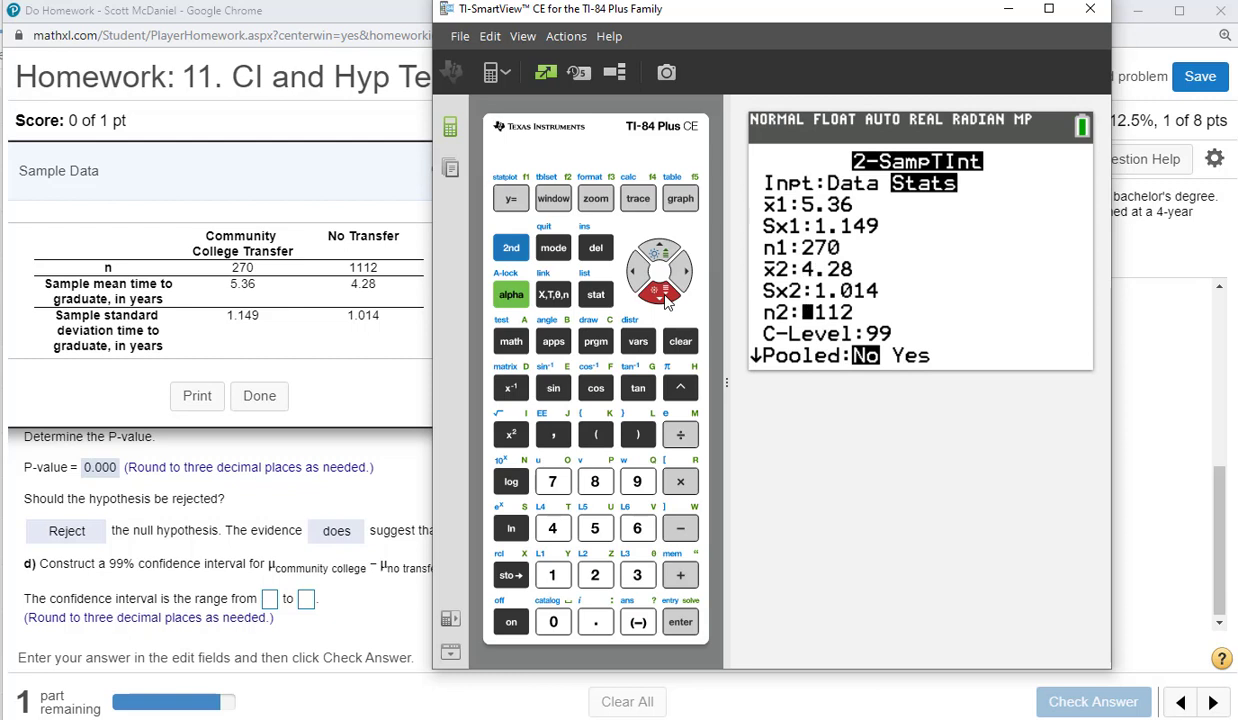
left_click(664, 297)
left_click(664, 297)
left_click(664, 297)
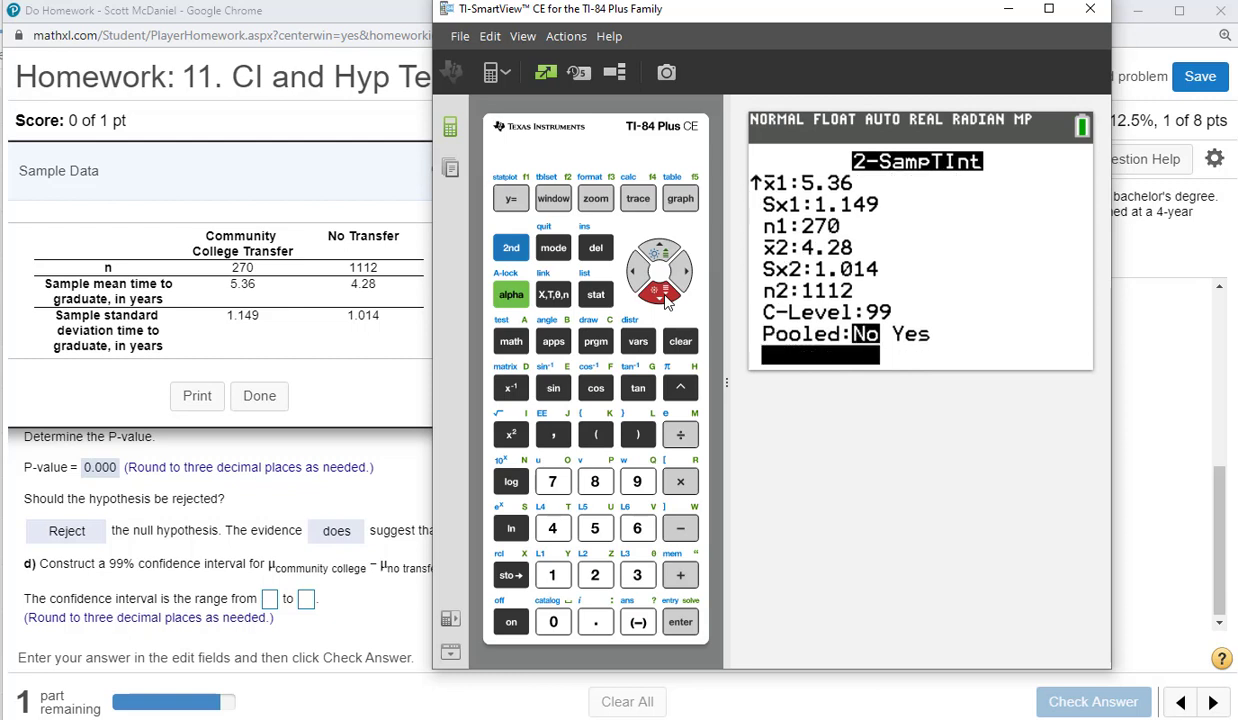
left_click(680, 622)
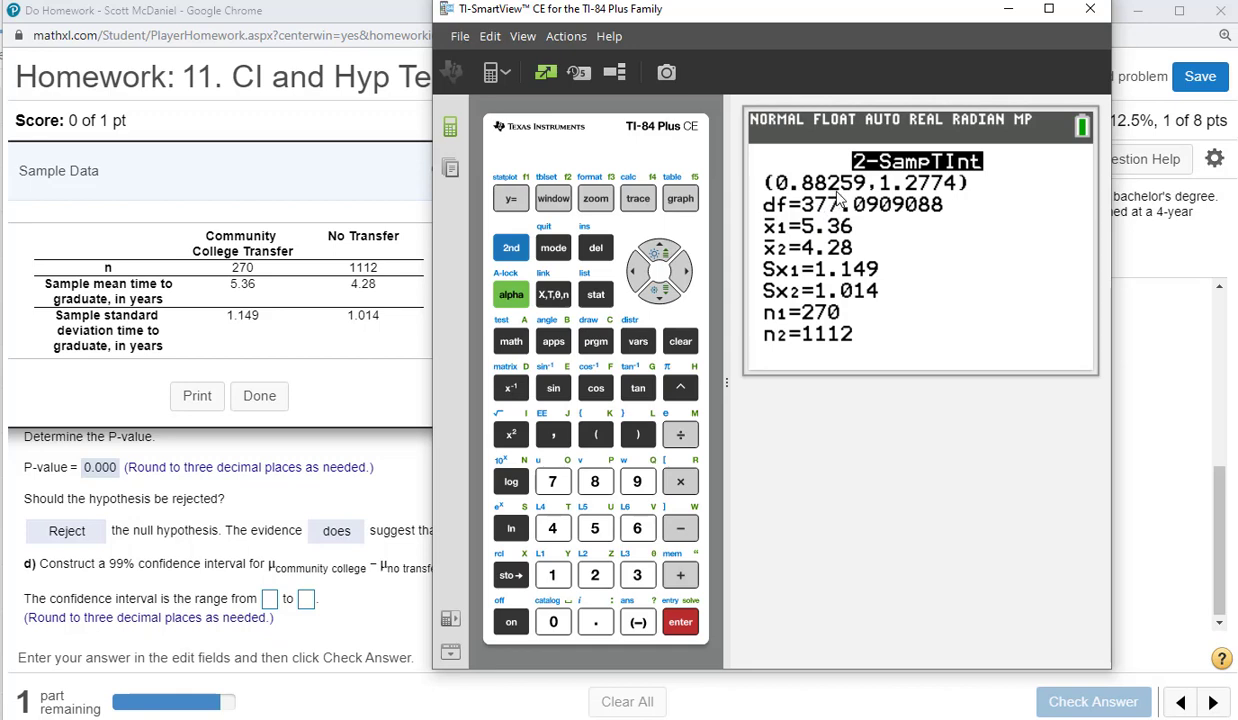
- Enter the part d interval as .883 to 1.277 and submit it, dismissing the correct-answer message
left_click(268, 599)
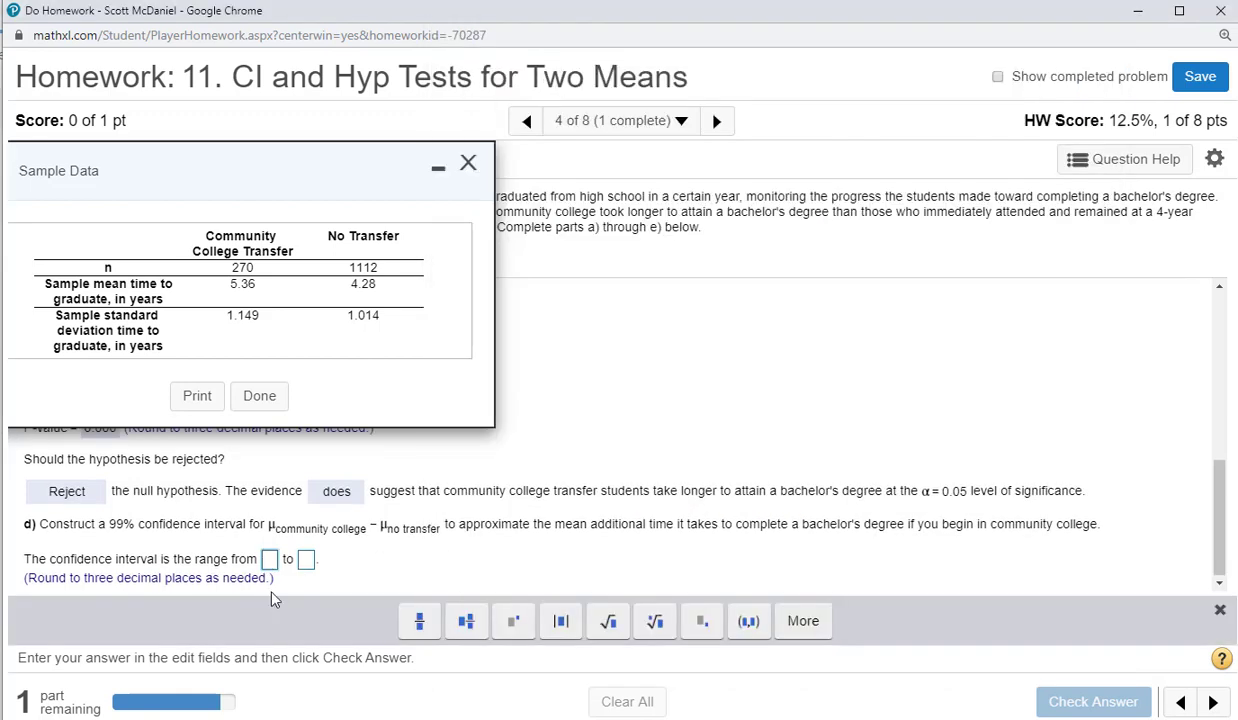
type(".883")
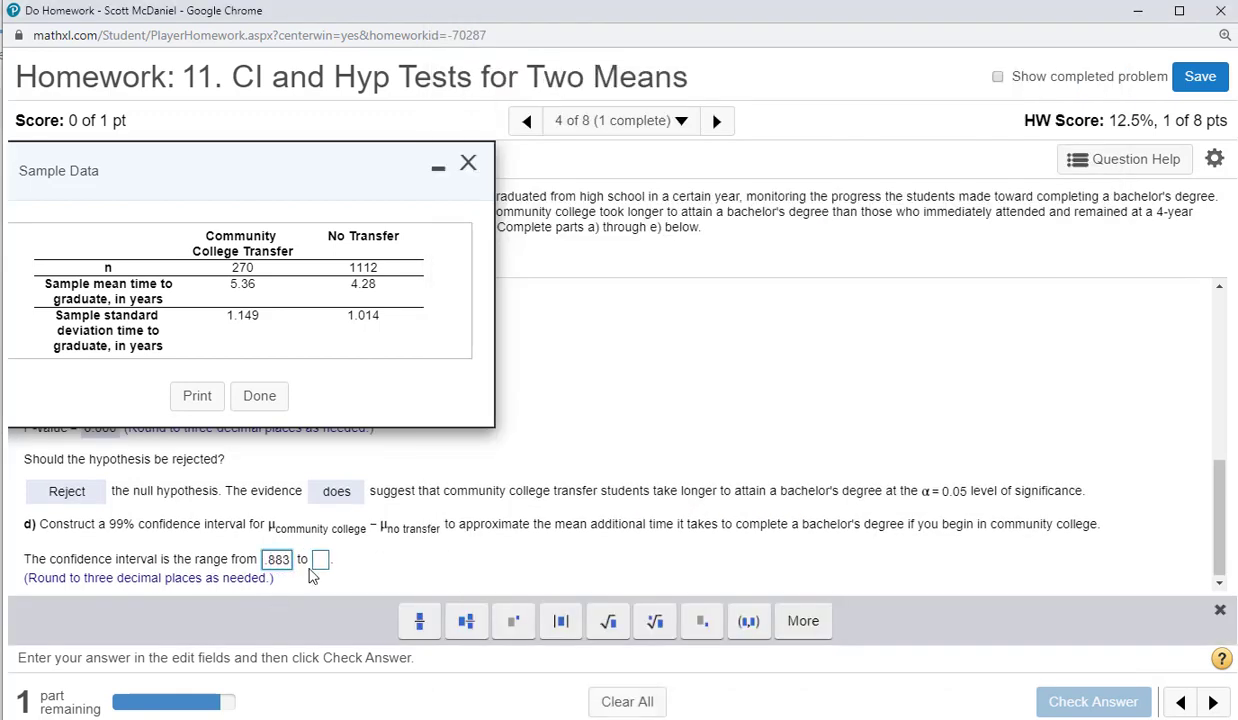
left_click(319, 561)
key("alt+Tab")
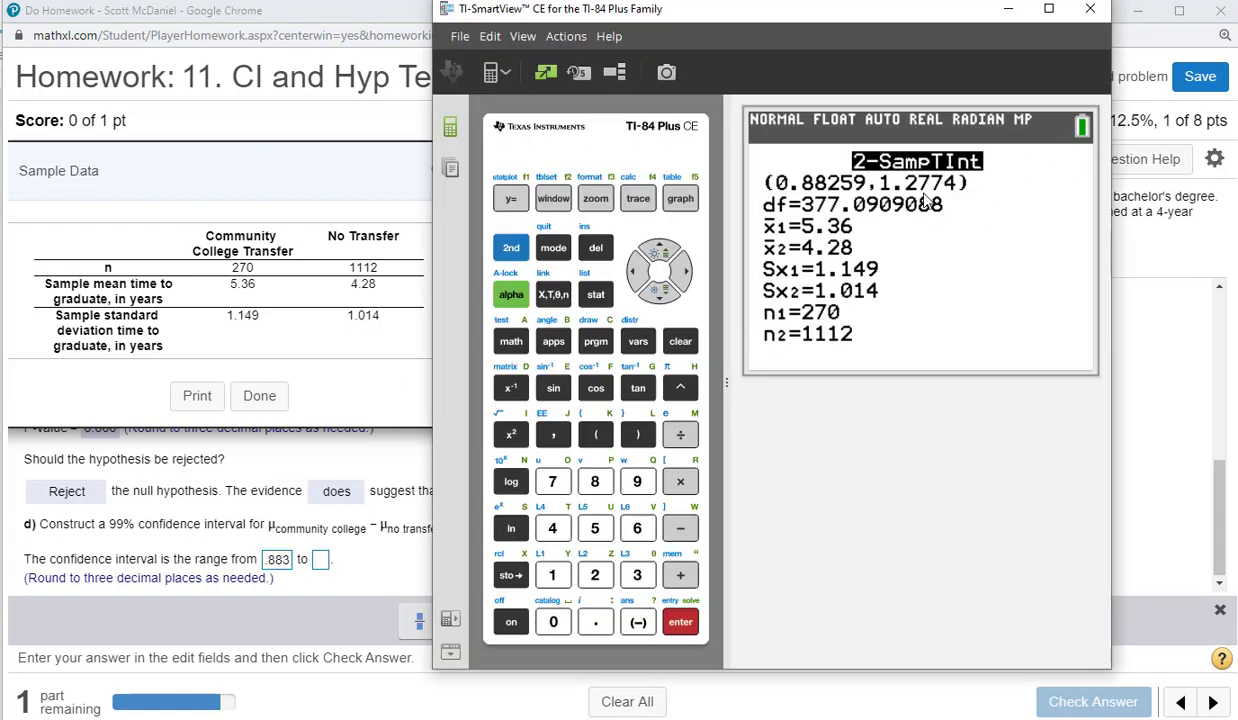
left_click(321, 560)
type("1.27")
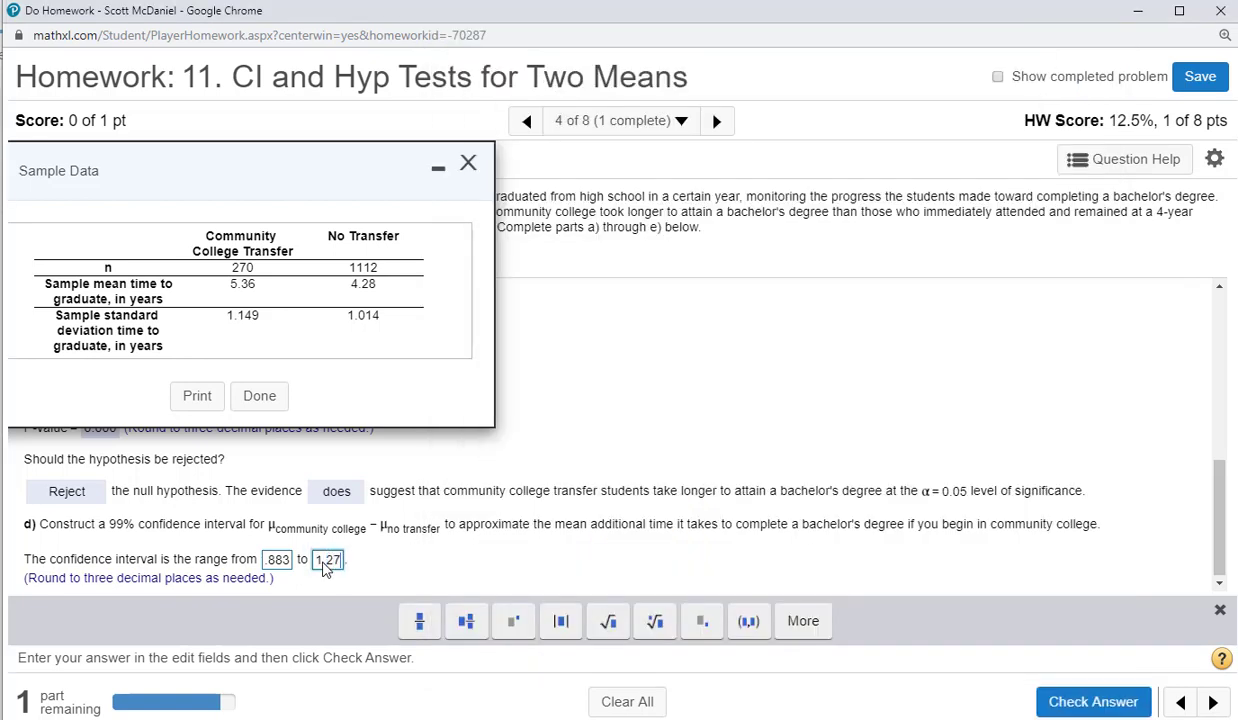
type("7")
key("Return")
left_click(621, 462)
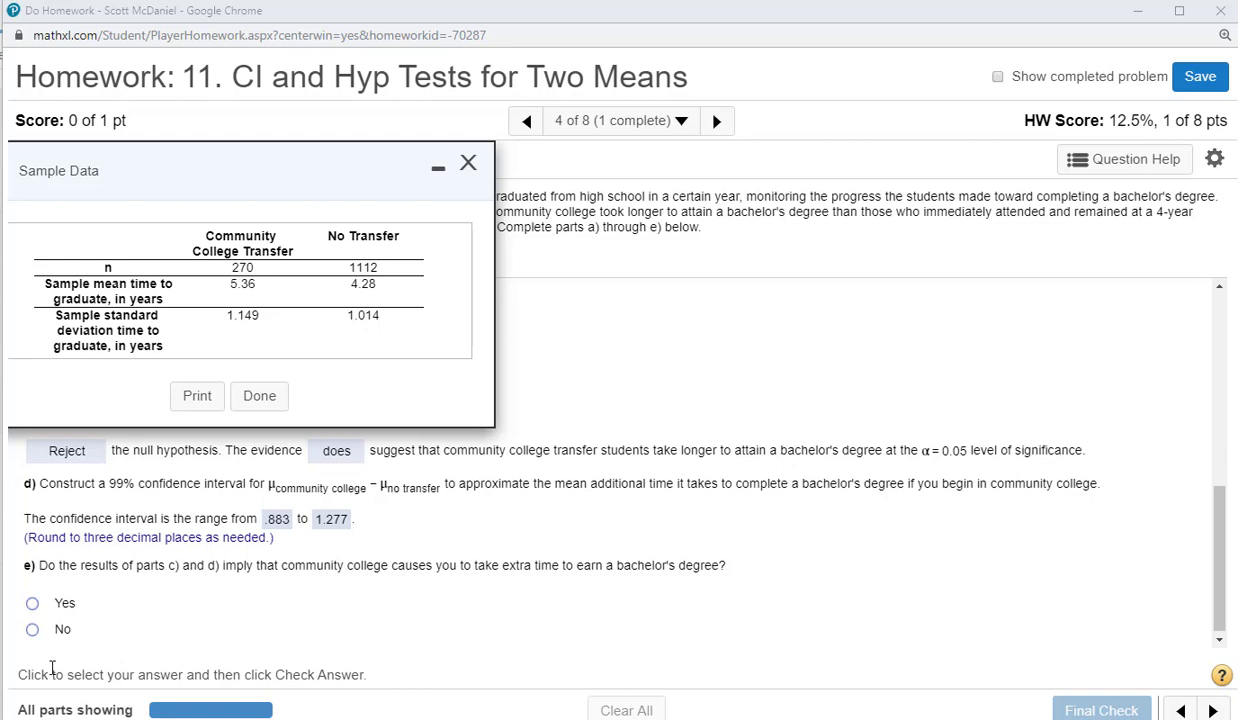
- Answer part e with No, close the sample data table, and submit the final check
left_click(33, 629)
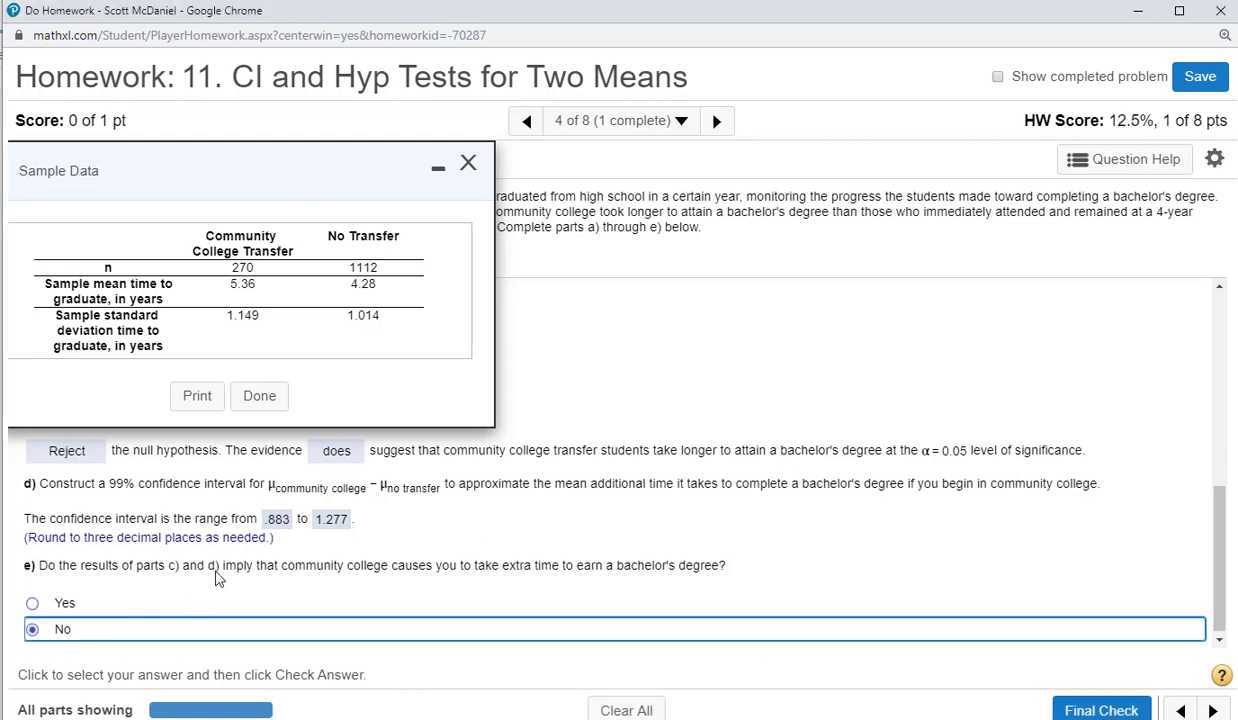
left_click(258, 395)
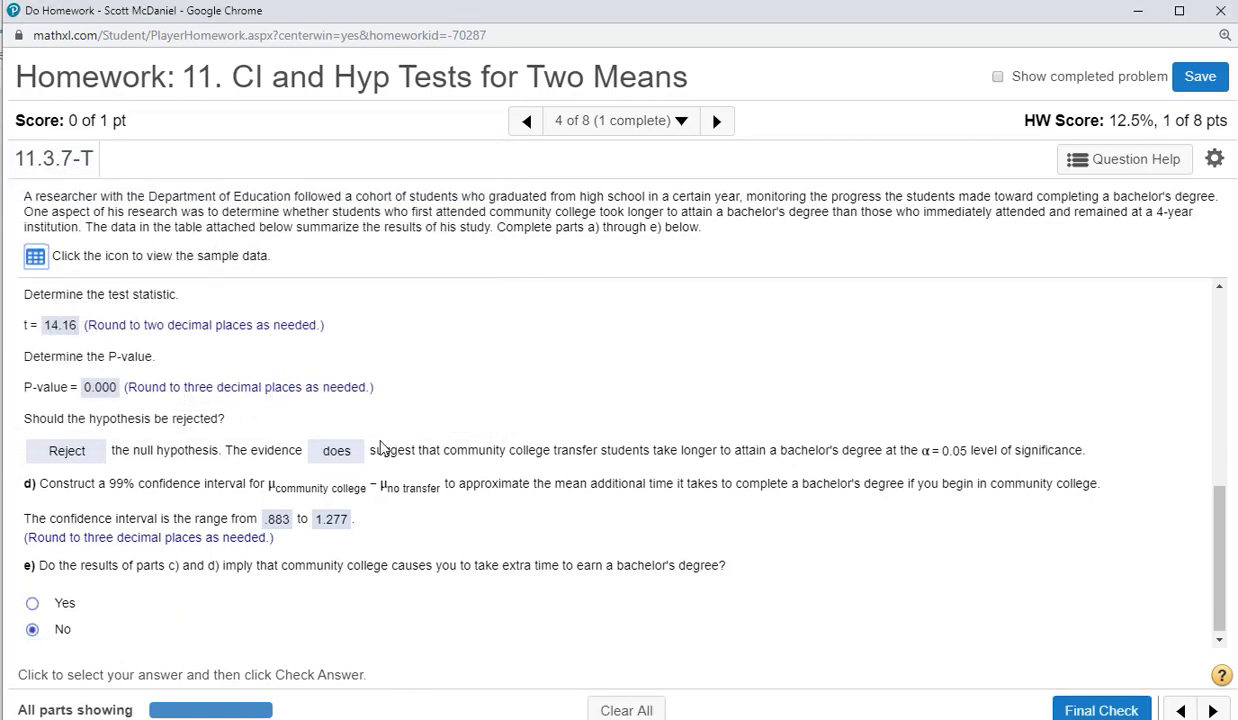
left_click(1084, 698)
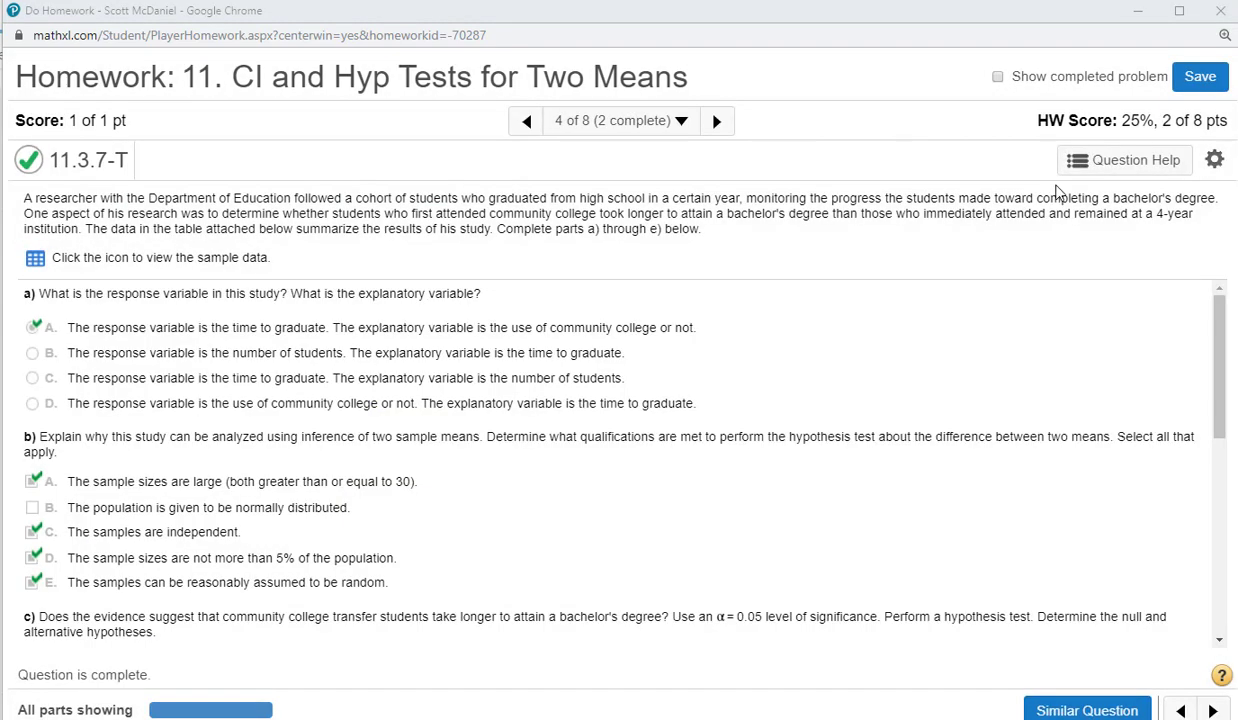
- Dismiss the success message and launch StatCrunch from the question's help resources
left_click(1128, 160)
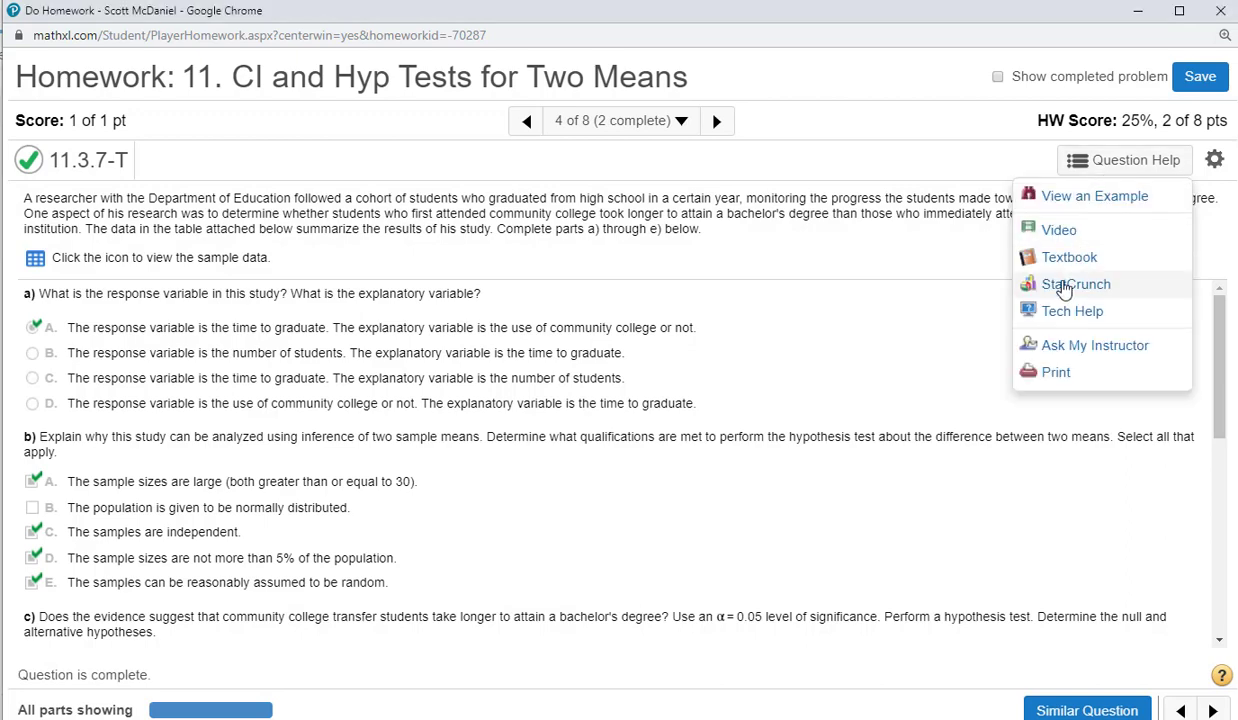
left_click(36, 259)
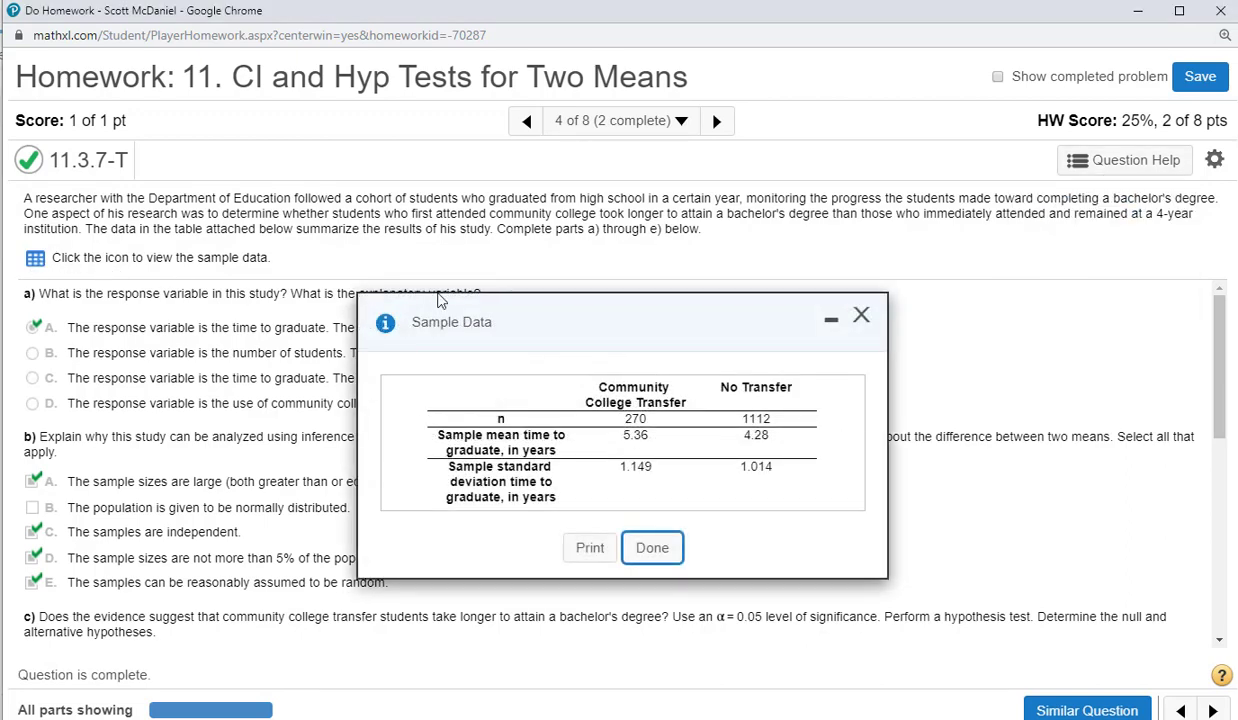
left_click(1125, 160)
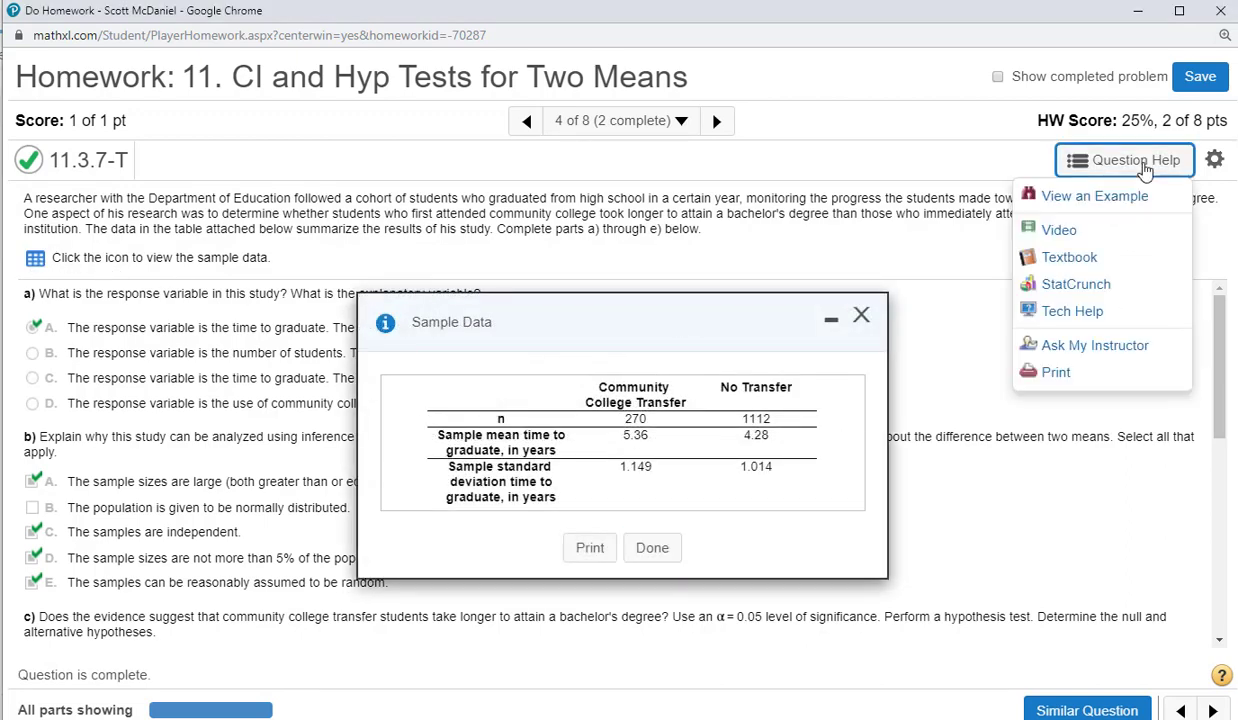
left_click(1083, 286)
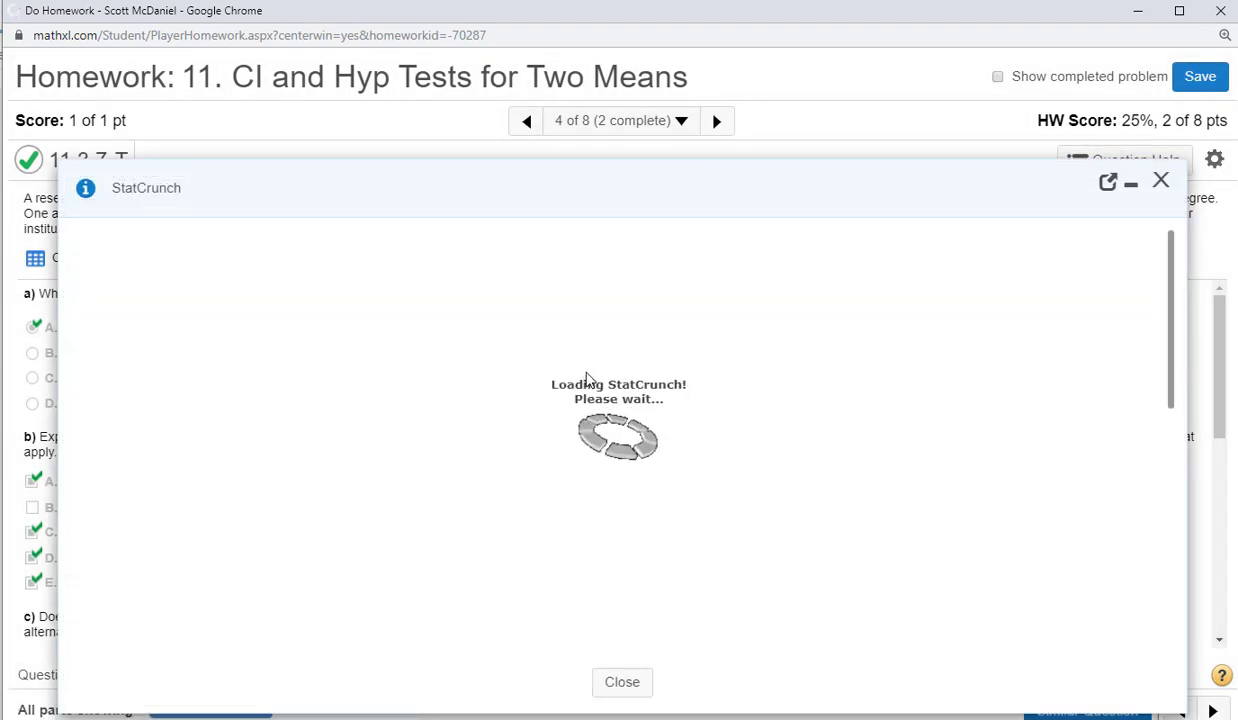
- Run a two-sample T summary test with alternative μ1 − μ2 > 0, giving T-Stat 14.163682
left_click(418, 276)
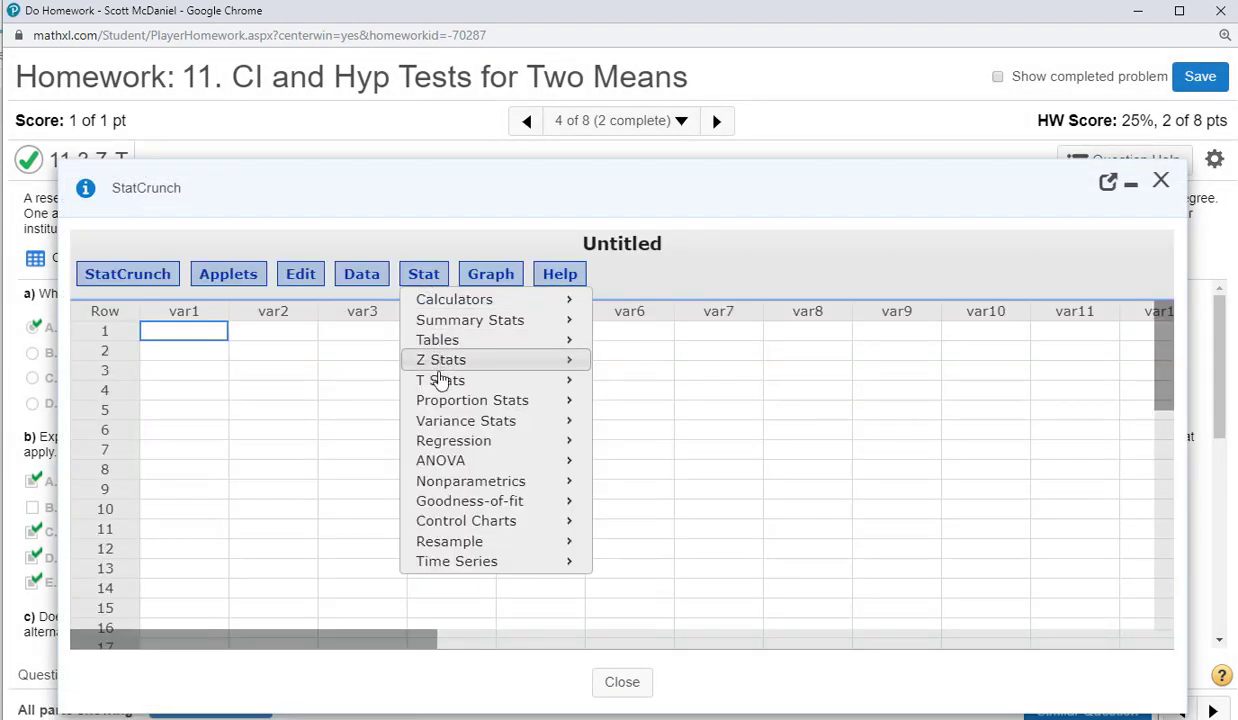
mouse_move(441, 383)
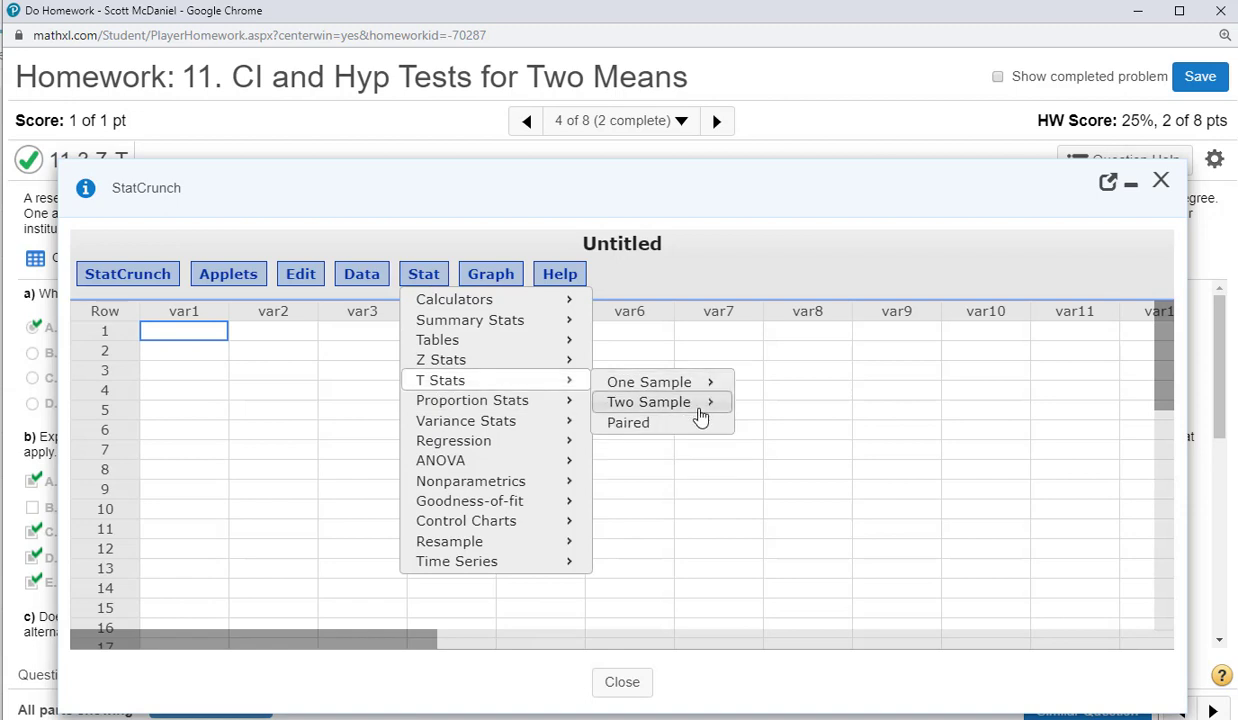
mouse_move(702, 418)
left_click(787, 427)
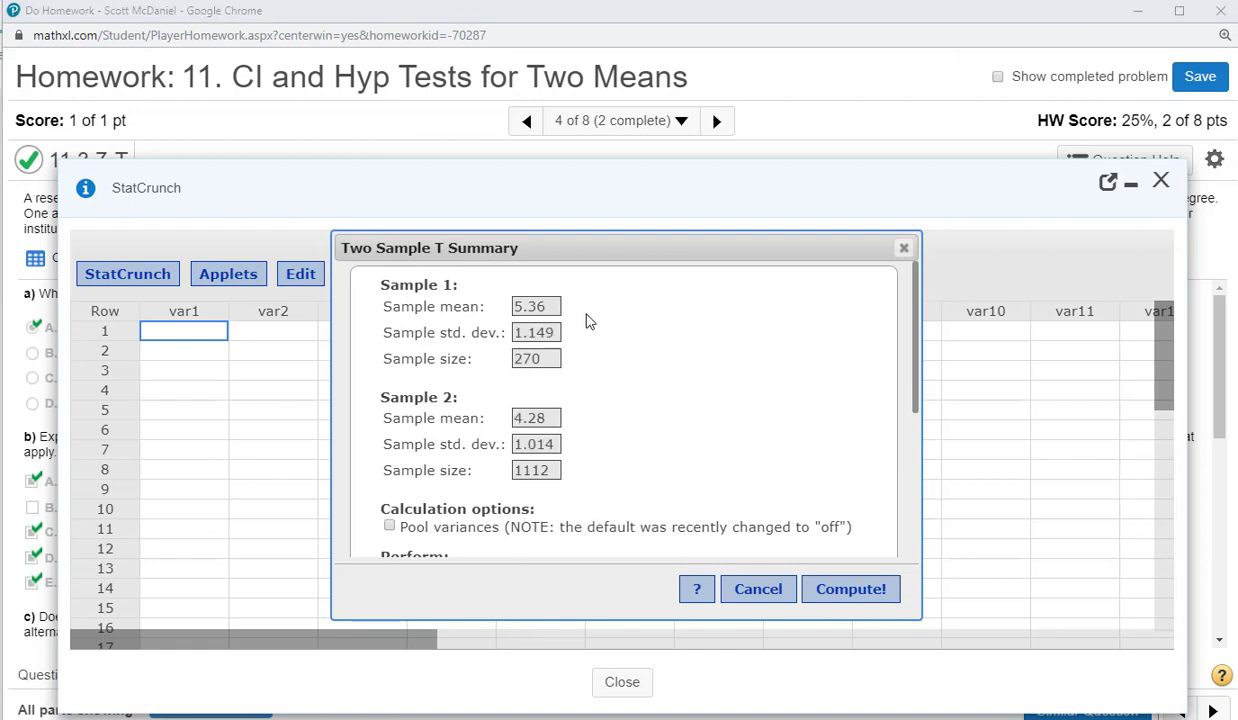
scroll(575, 385, "down", 2)
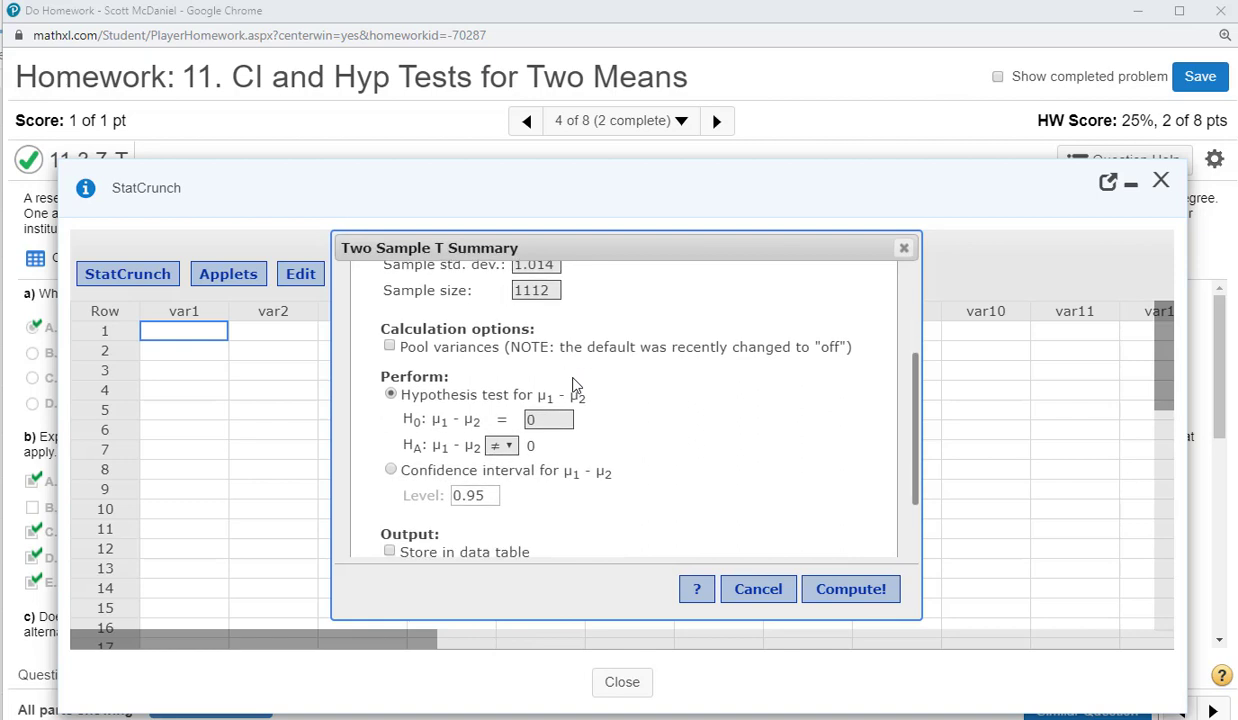
left_click(505, 453)
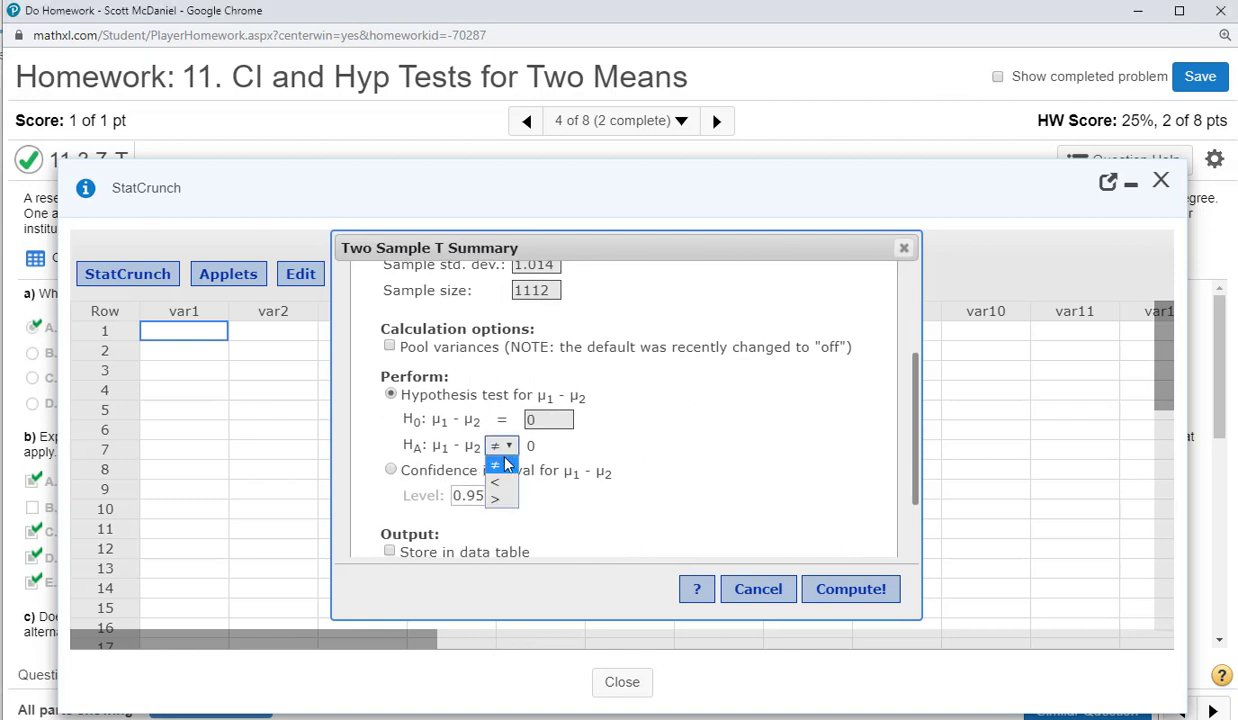
left_click(502, 493)
scroll(706, 433, "down", 1)
left_click(851, 590)
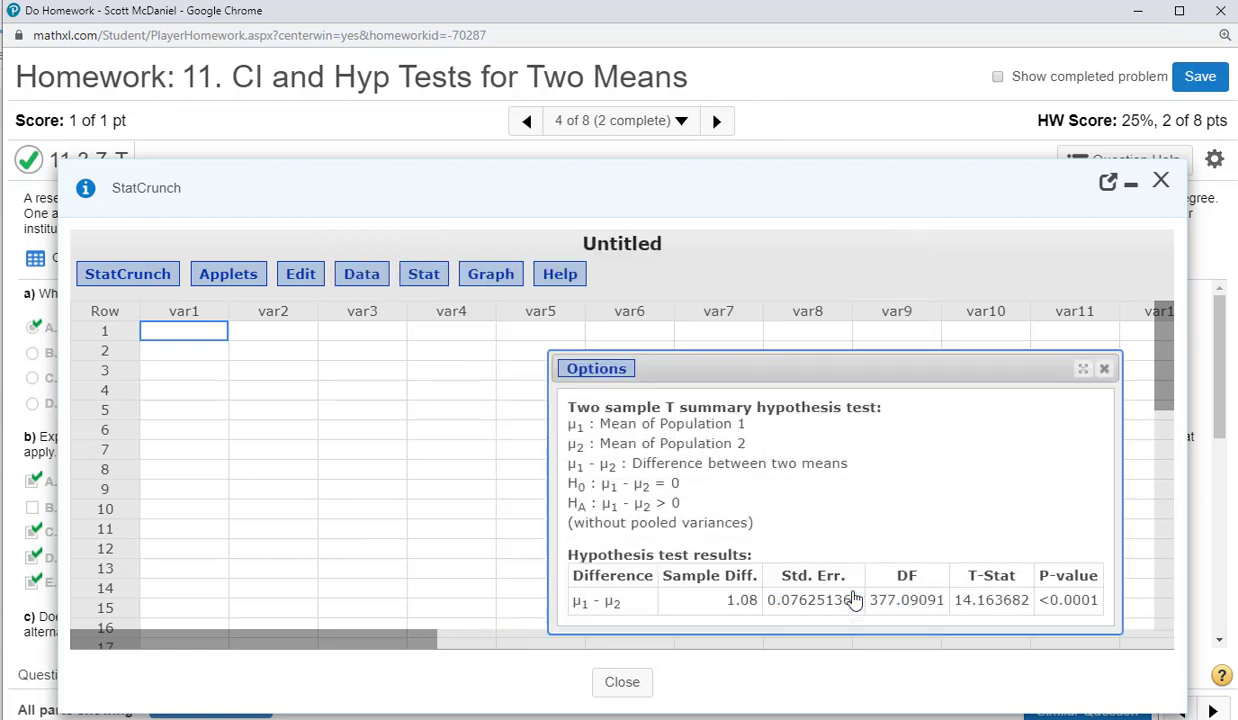
- Move the test results window to the left side, over the spreadsheet
left_click_drag(856, 360, 478, 273)
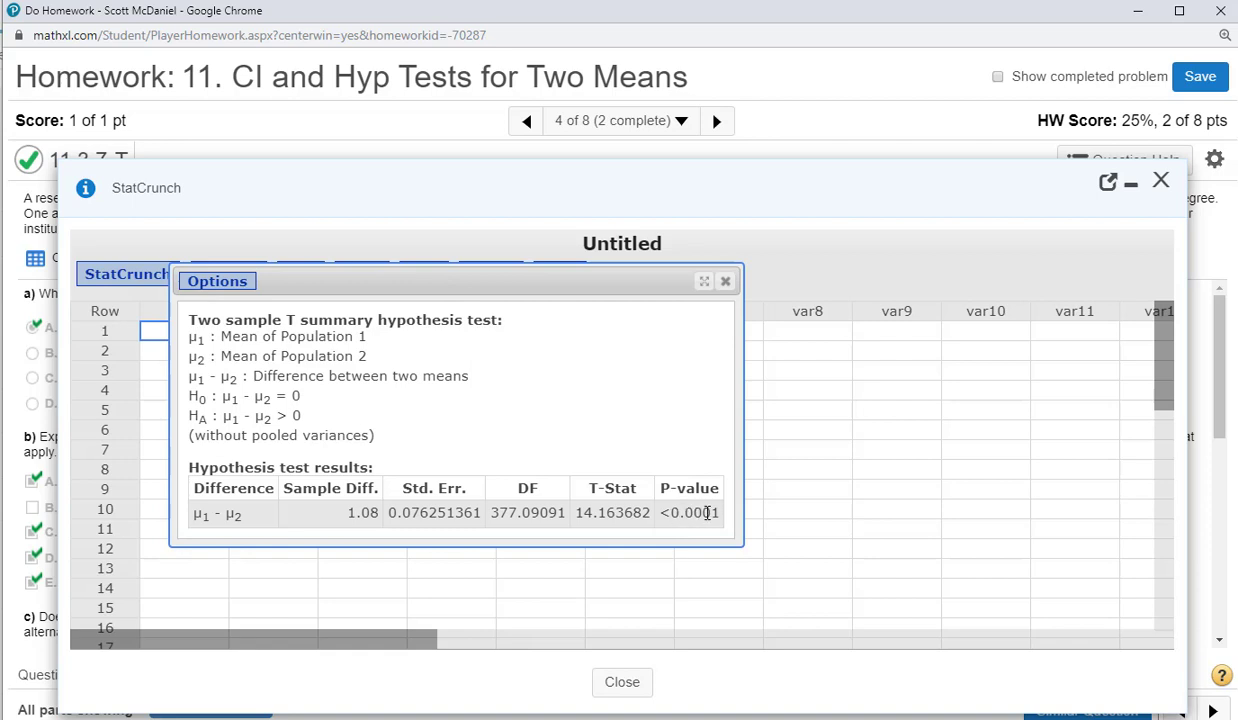
- Re-run the analysis as a 0.99 confidence interval, giving 0.88259058 to 1.2774094, and move the results upper left
left_click(212, 284)
left_click(214, 302)
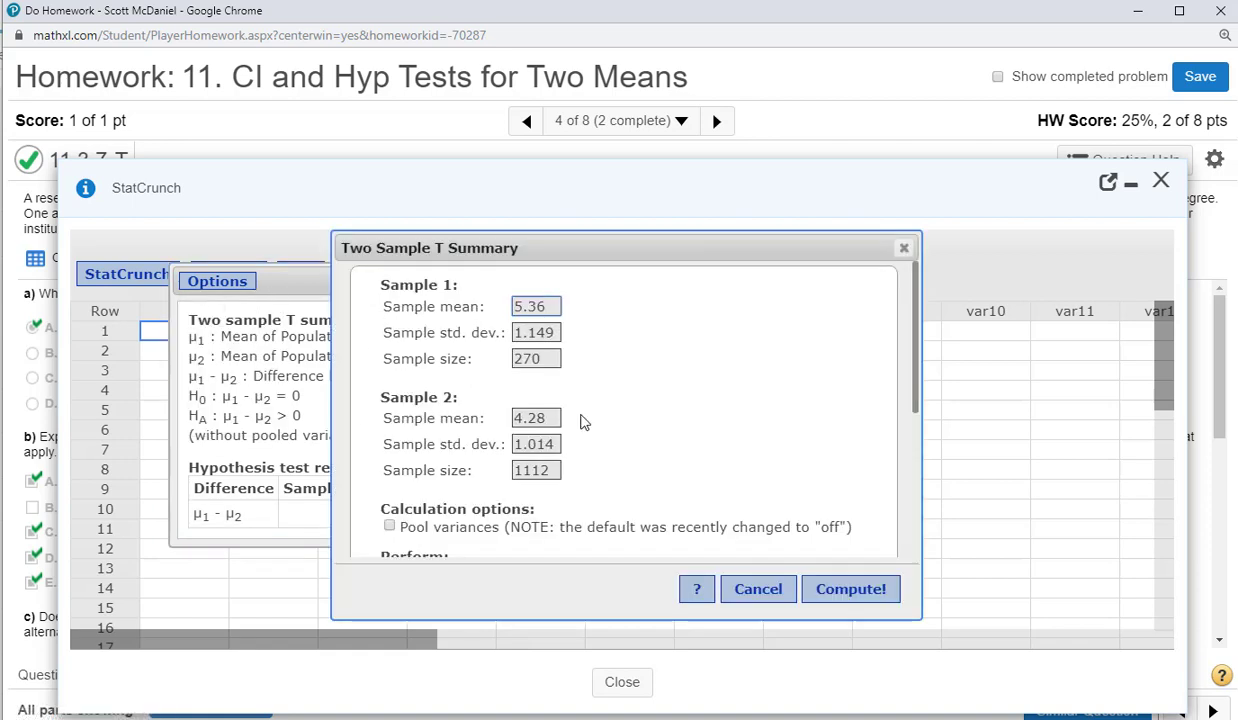
scroll(600, 428, "down", 3)
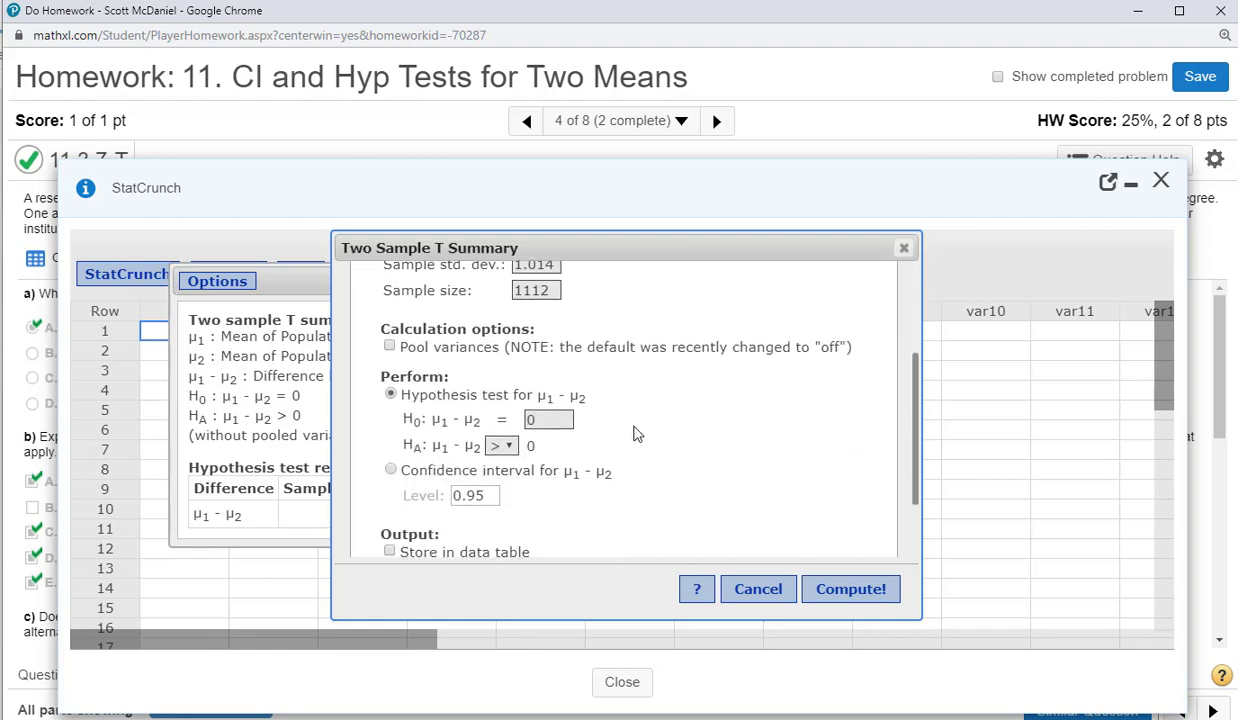
left_click(391, 470)
left_click(485, 496)
type("0.99")
key("Return")
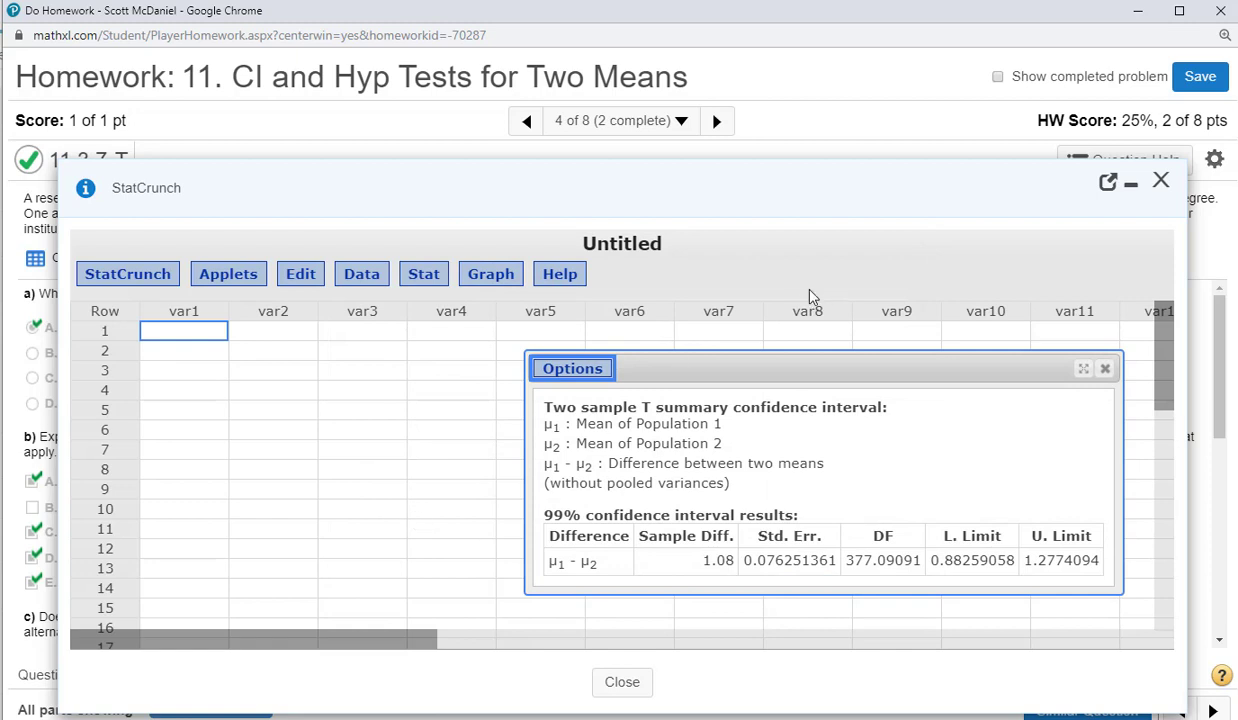
left_click_drag(828, 364, 428, 304)
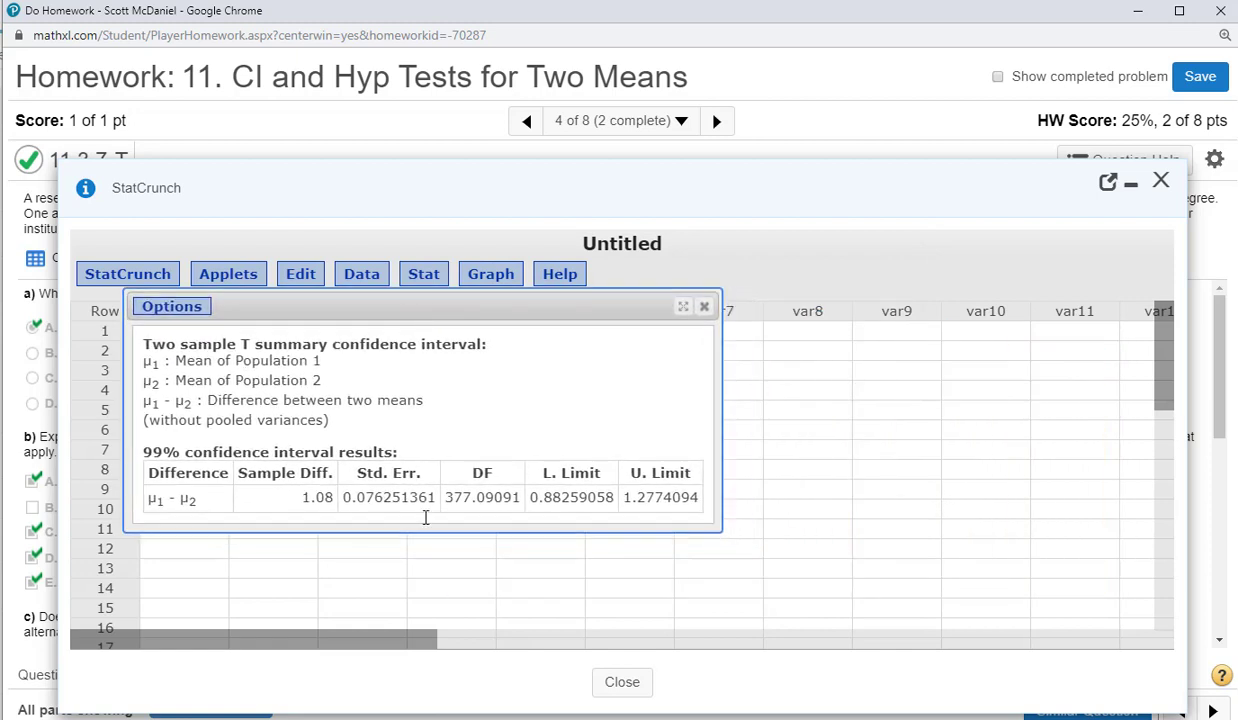